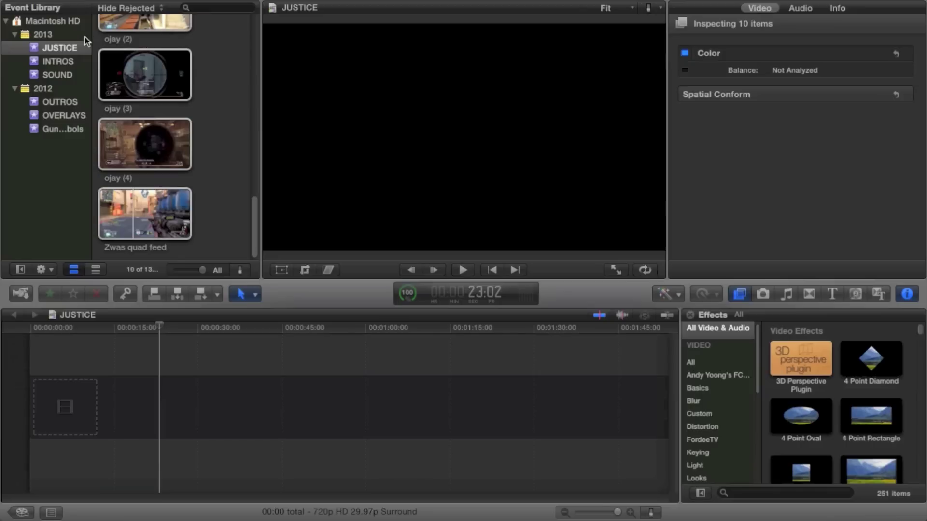
Step: Add the ojay (2) clip from the JUSTICE event to the start of the empty timeline
click(221, 168)
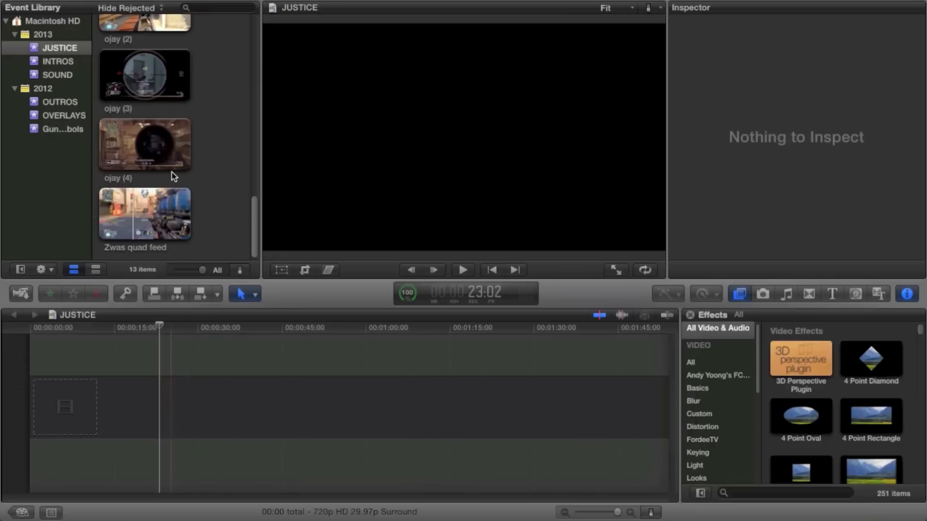
click(129, 162)
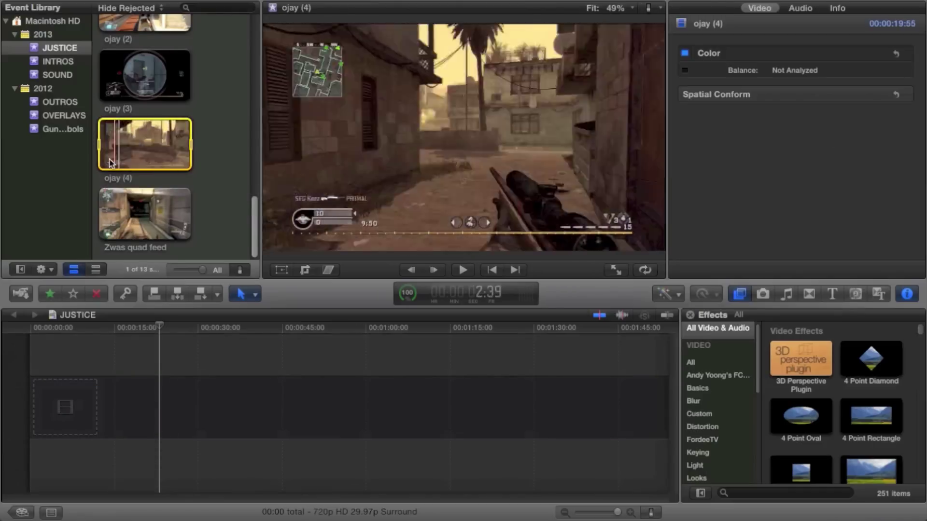
click(125, 214)
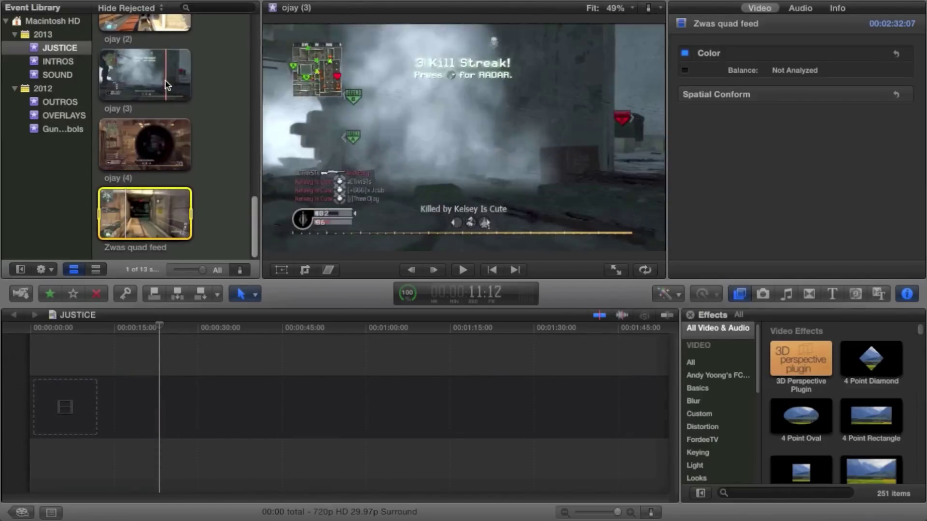
scroll(126, 83, up, 5)
scroll(126, 83, up, 1)
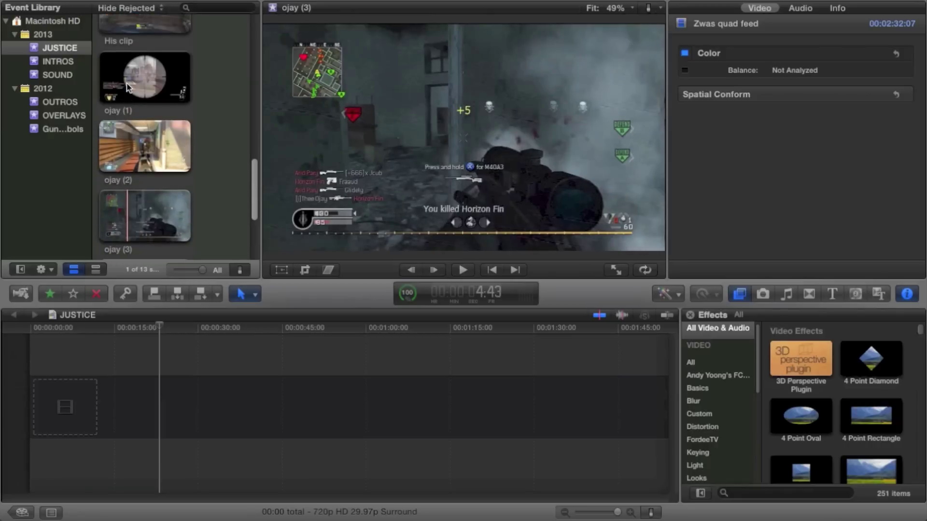
click(139, 155)
drag(139, 156, 134, 399)
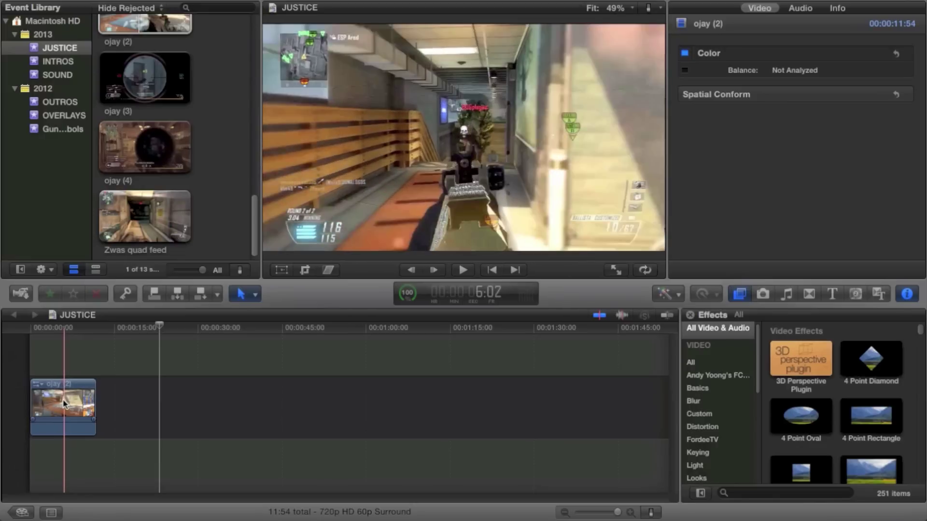
Step: Add markers at three gunshots in the ojay (2) timeline clip, the second at 7:27 and the third at 8:39
click(65, 405)
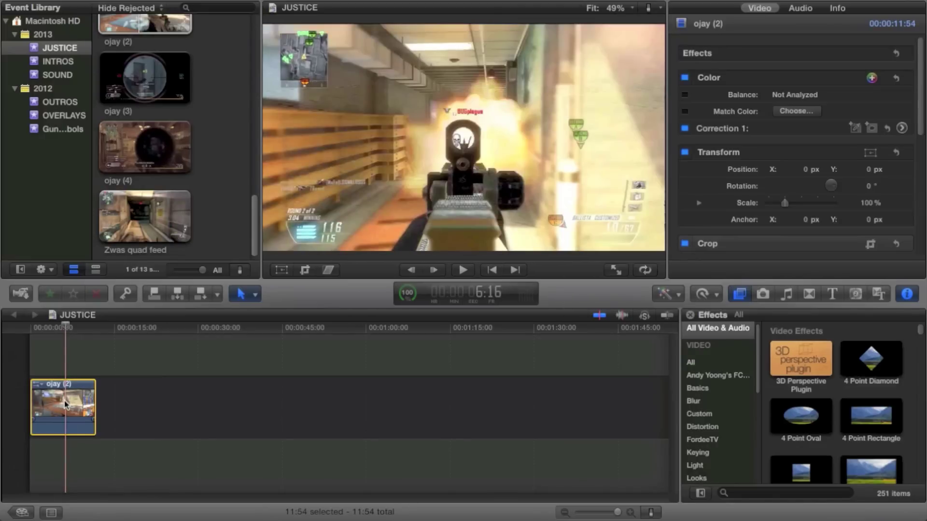
click(633, 511)
click(632, 512)
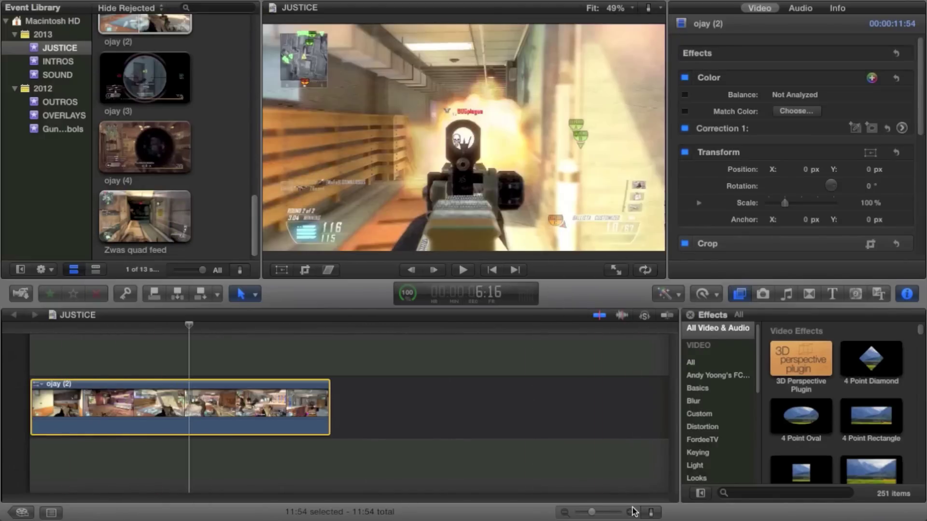
click(632, 511)
key(cmd+=)
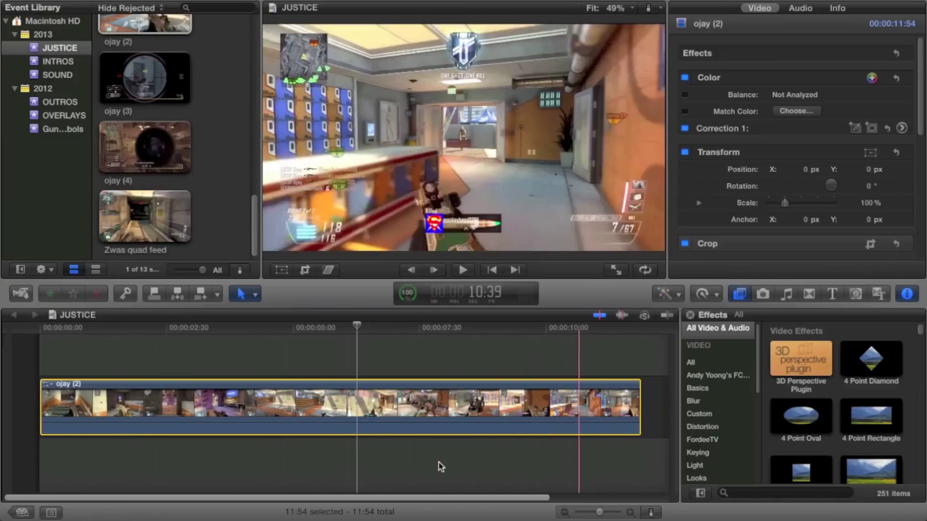
click(631, 511)
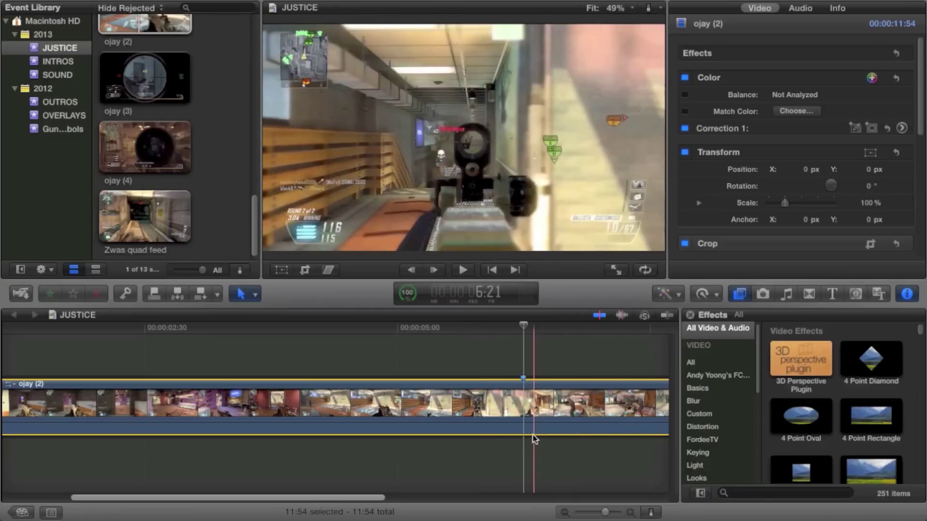
click(644, 398)
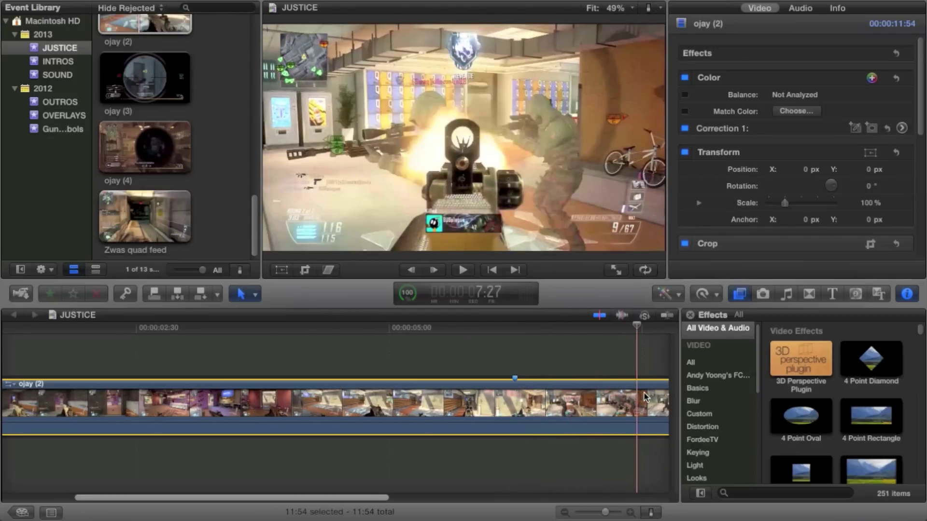
scroll(644, 393, right, 5)
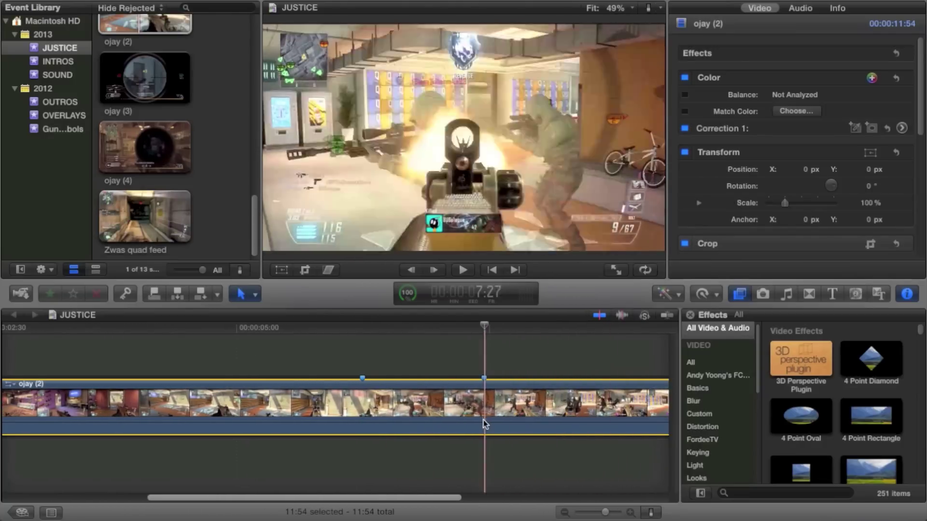
click(605, 403)
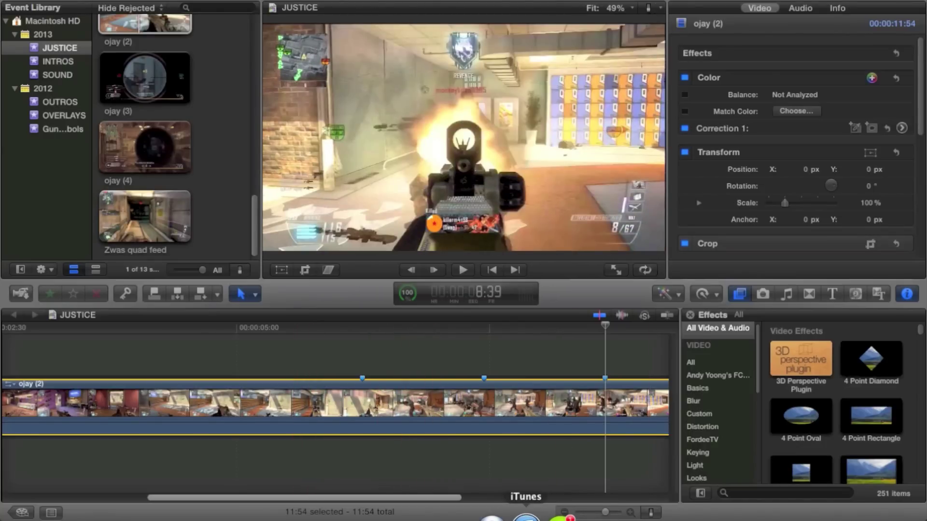
Step: Switch to iTunes and open the Mix playlist in the Dubstep folder
click(527, 517)
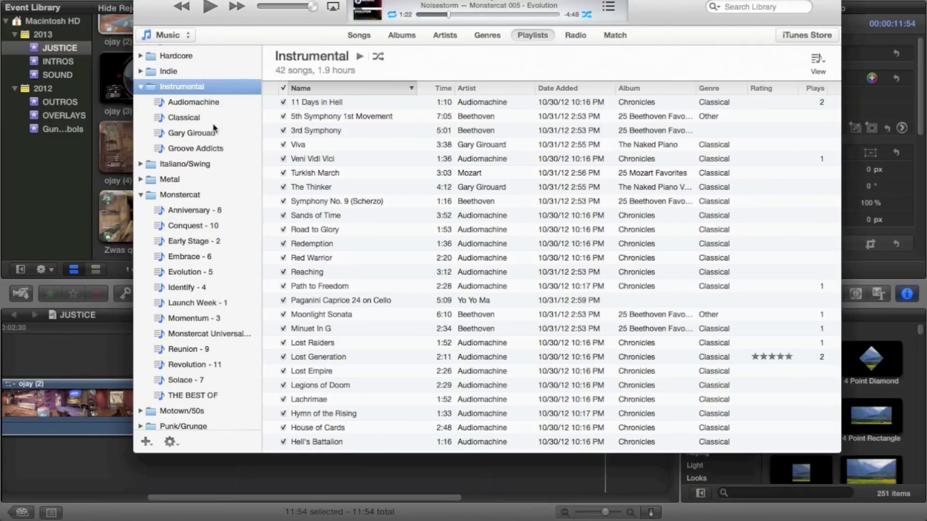
scroll(214, 128, down, 8)
scroll(214, 128, up, 4)
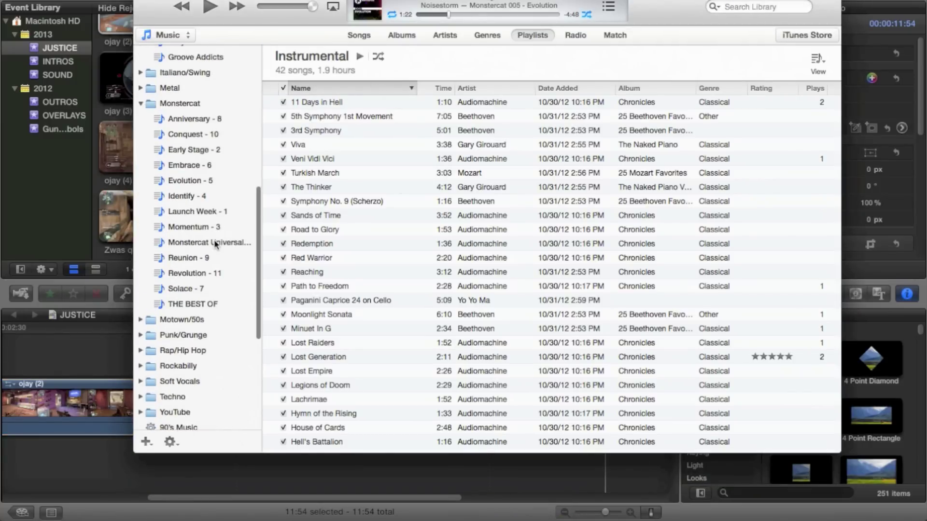
click(216, 243)
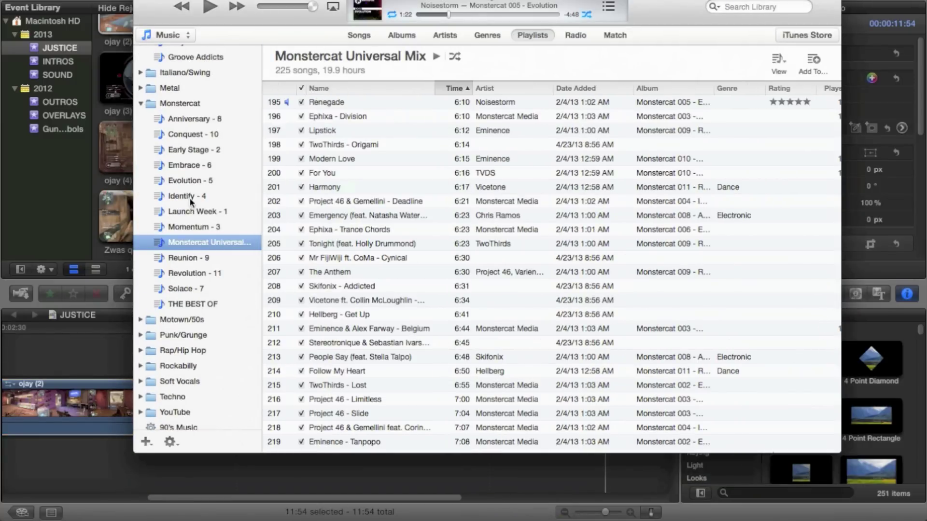
scroll(191, 250, up, 10)
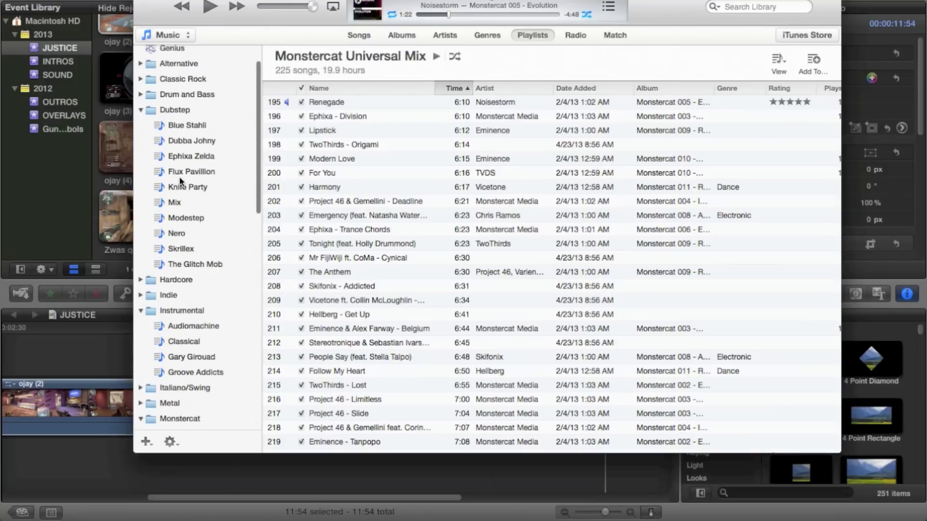
click(180, 200)
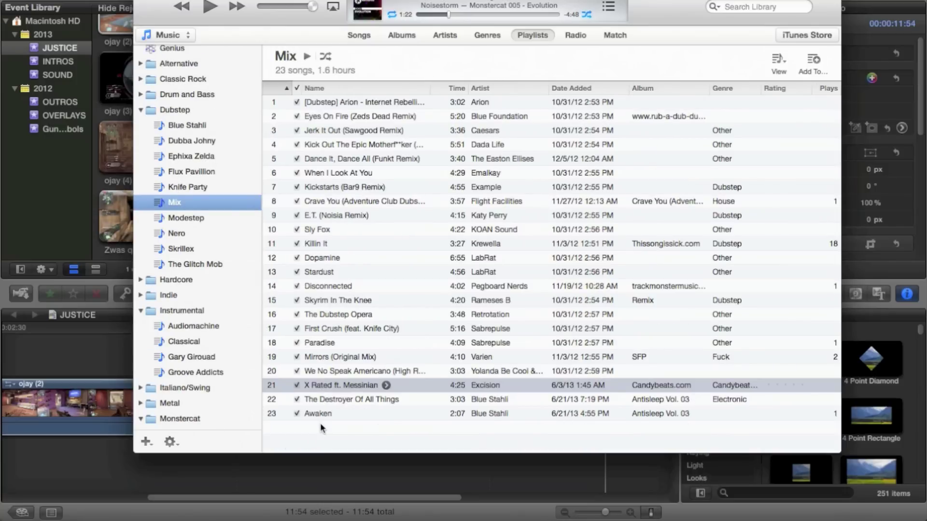
Step: Add the song Awaken from the playlist to the Final Cut Pro timeline beneath the ojay (2) clip
click(327, 411)
drag(317, 408, 25, 466)
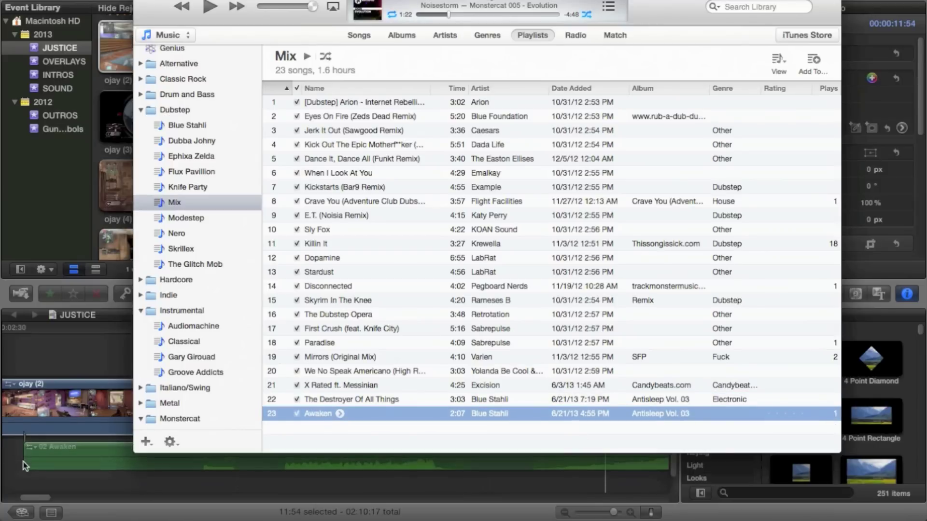
click(128, 467)
Step: Play and examine the Awaken waveform beneath and beyond the ojay (2) clip for a section with suitable beats
scroll(331, 471, right, 5)
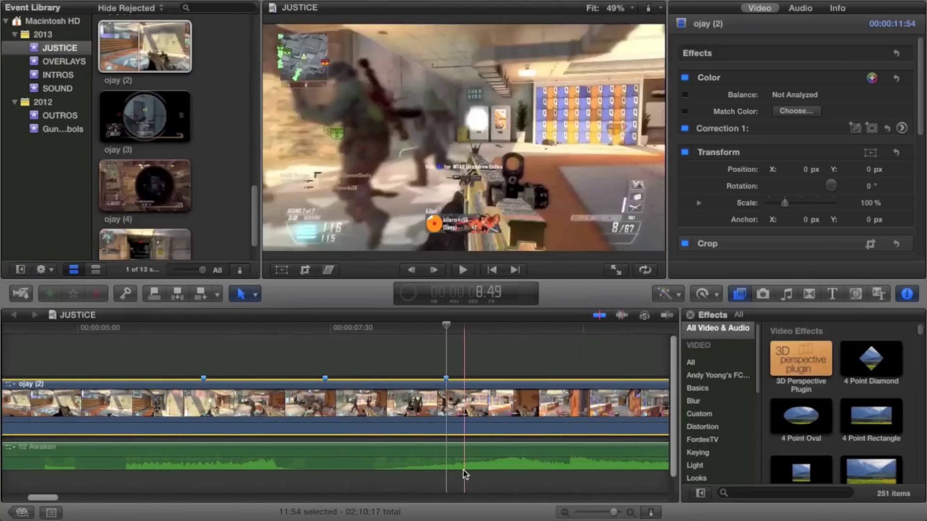
scroll(463, 470, right, 3)
scroll(463, 470, right, 5)
scroll(463, 470, left, 5)
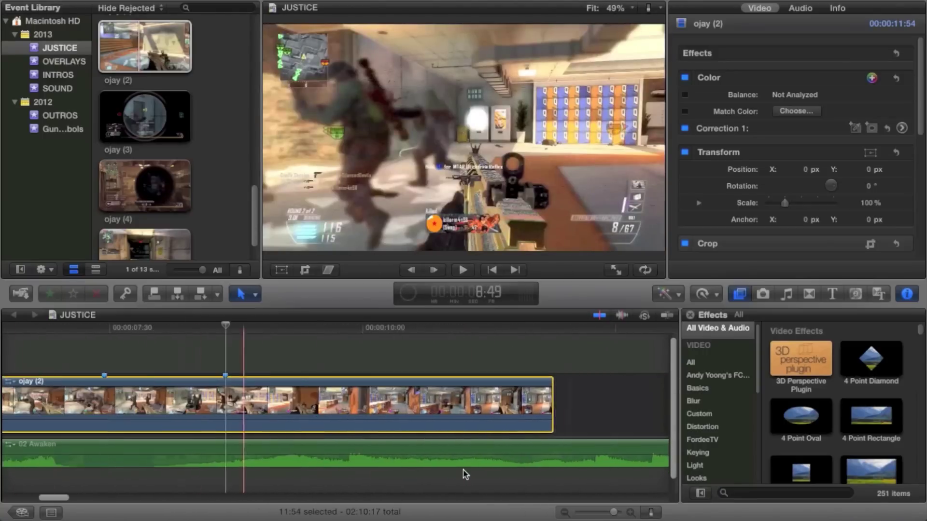
scroll(463, 470, right, 3)
key(space)
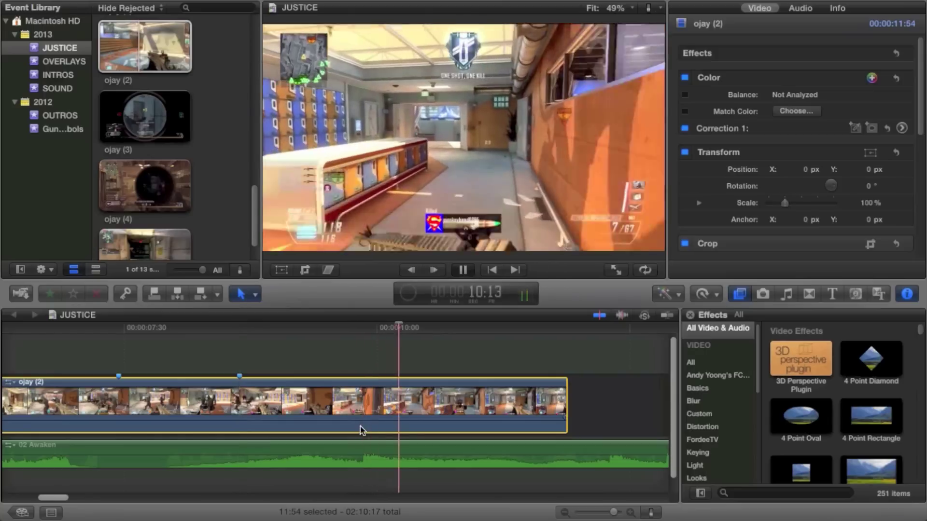
key(space)
scroll(360, 430, right, 6)
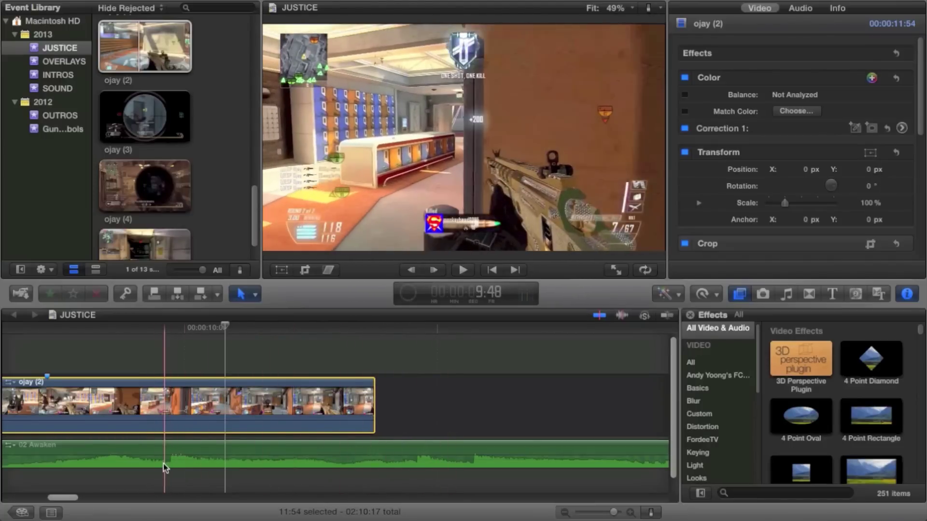
Step: Play the Awaken track from 38:08 and add four markers on the beats between about 40:54 and 42:50
scroll(403, 443, right, 10)
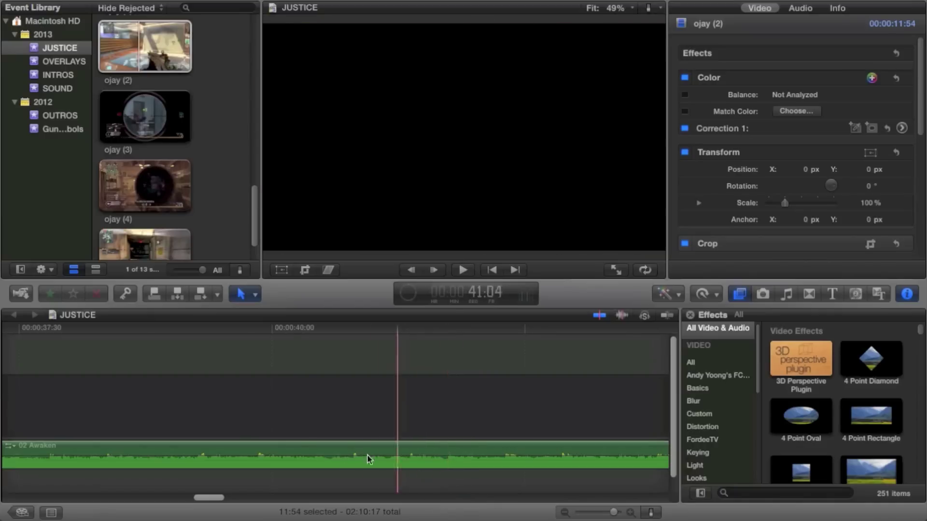
click(146, 441)
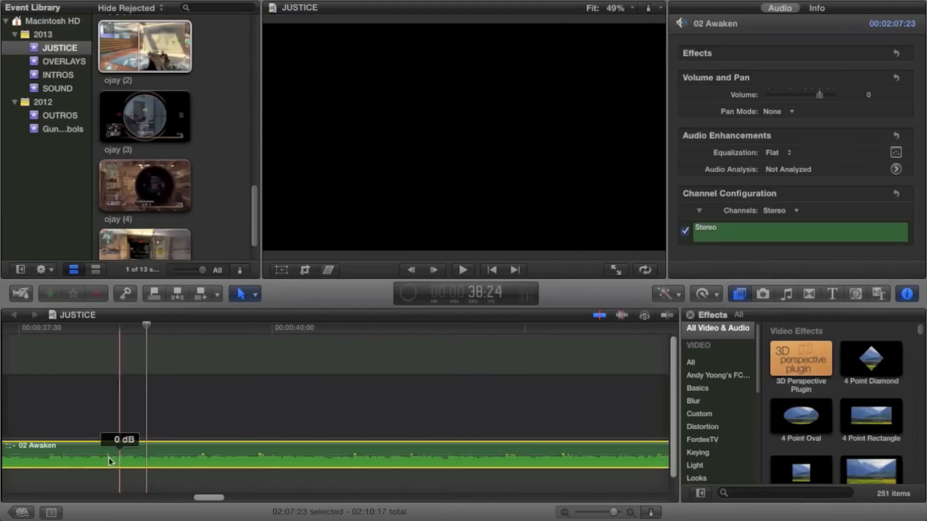
click(82, 449)
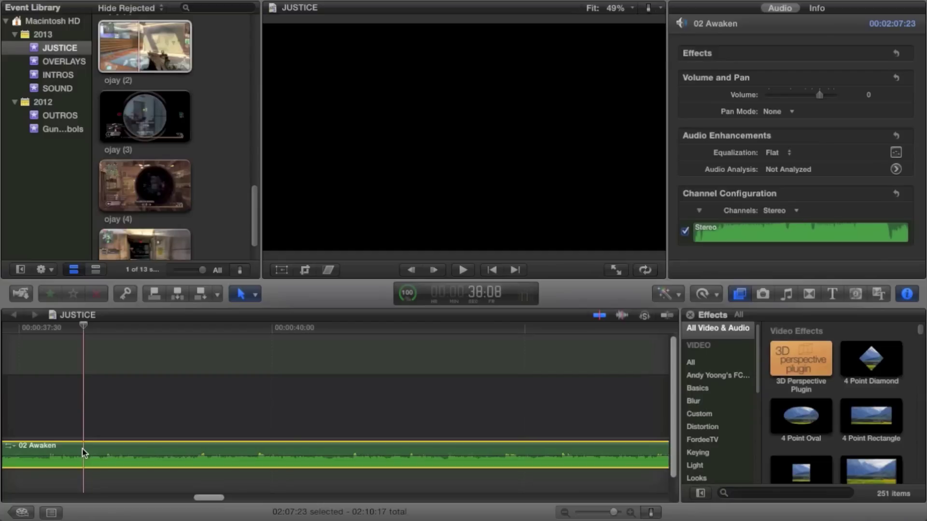
key(space)
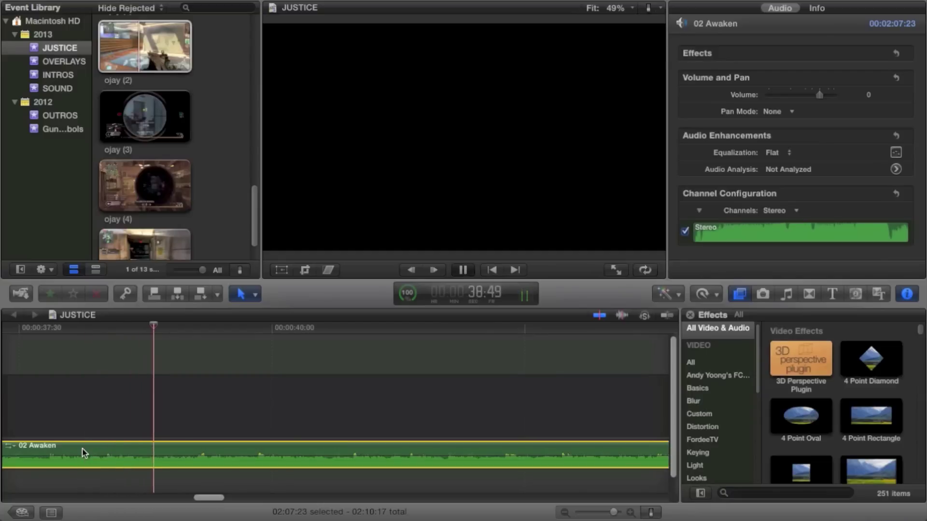
key(m)
key(m)
key(m)
key(m)
key(space)
scroll(431, 450, left, 1)
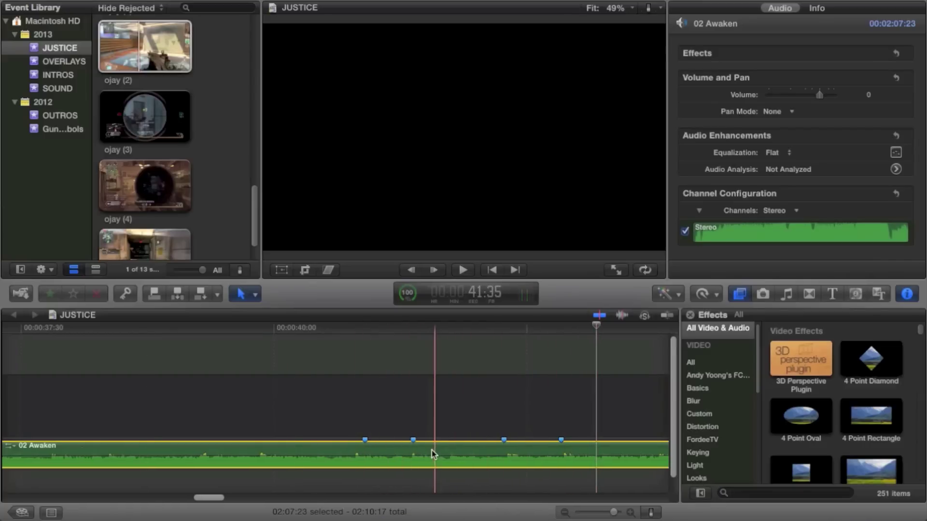
Step: Add a marker to the Awaken track at 40:48 and remove the misplaced marker just after it
click(355, 445)
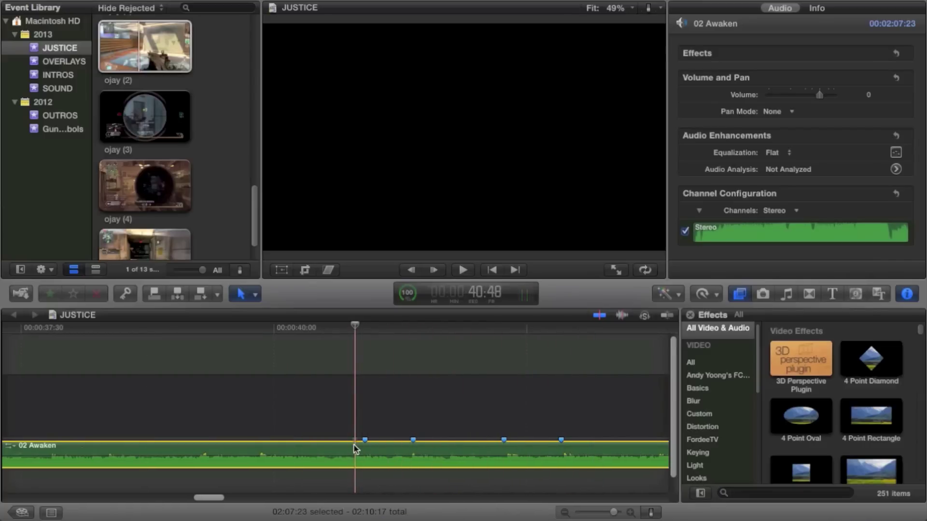
right_click(367, 439)
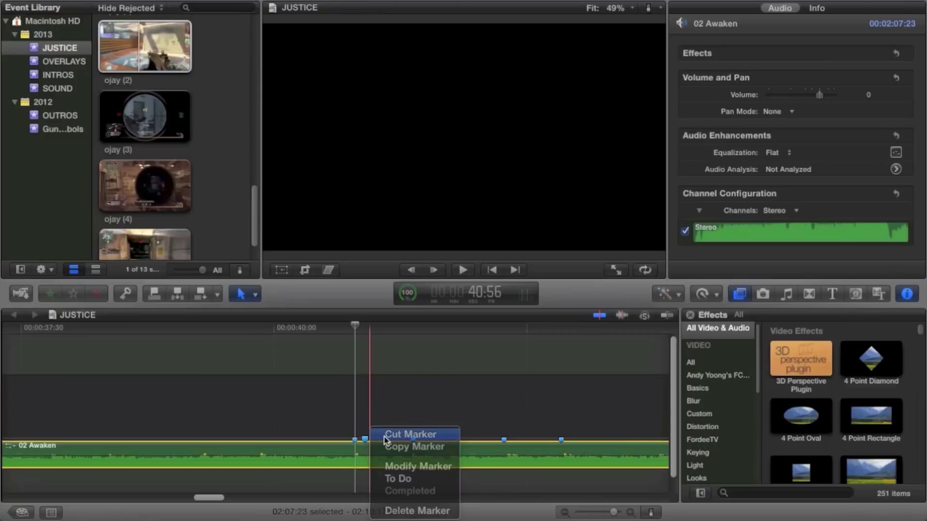
click(384, 436)
Step: Cut away the Awaken music before about 38:50 and move the rest under ojay (2), roughly aligning the first music marker with the clip's first marker
scroll(525, 447, right, 5)
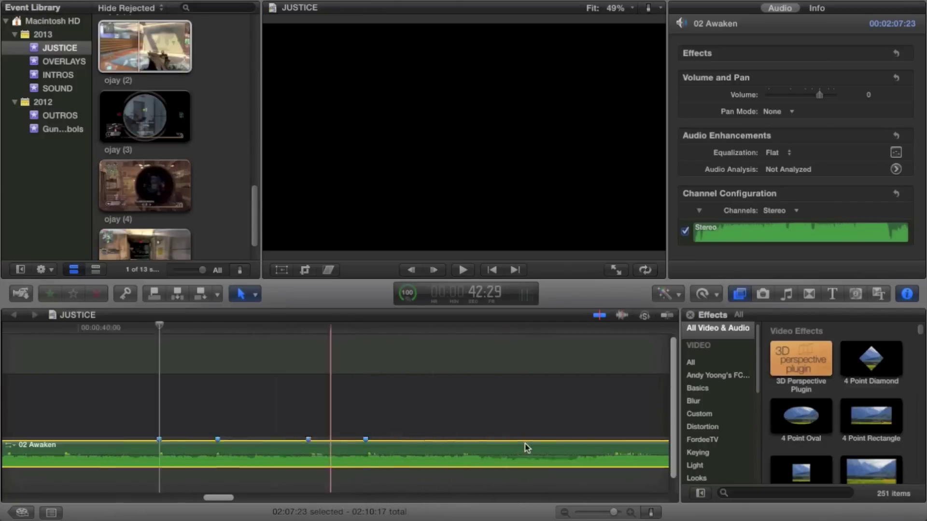
scroll(527, 447, right, 10)
scroll(273, 453, left, 10)
key(m)
scroll(56, 444, left, 5)
key(super+b)
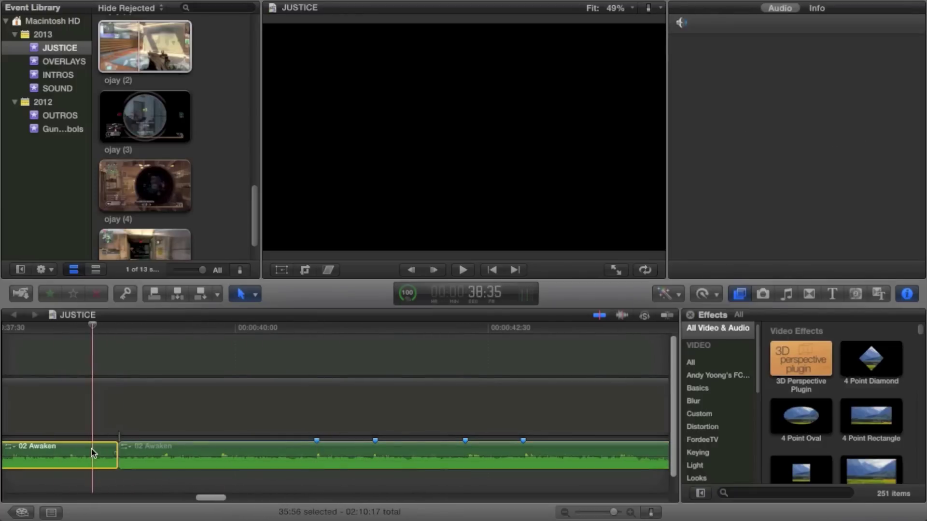
key(Delete)
drag(213, 454, 117, 440)
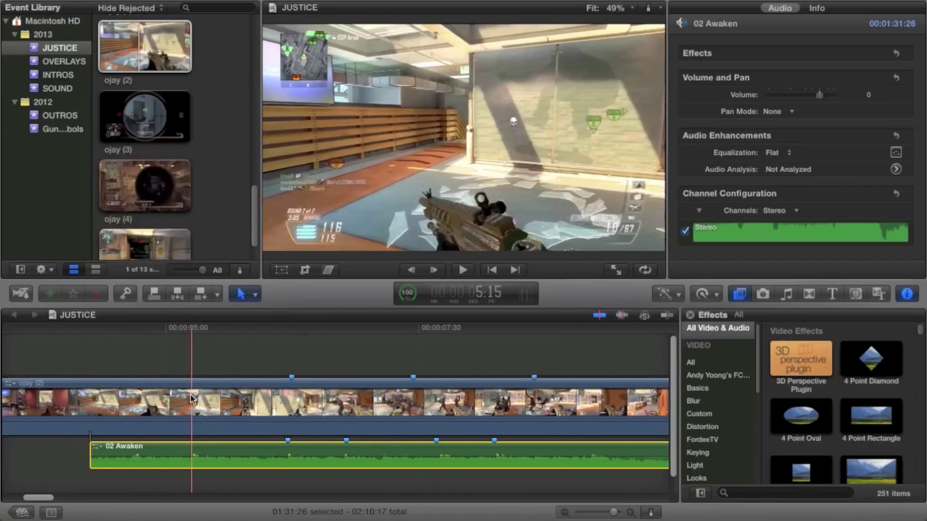
Step: Split the ojay (2) clip at about 5:08 and trim about 5 frames from the start of the second piece
key(super+b)
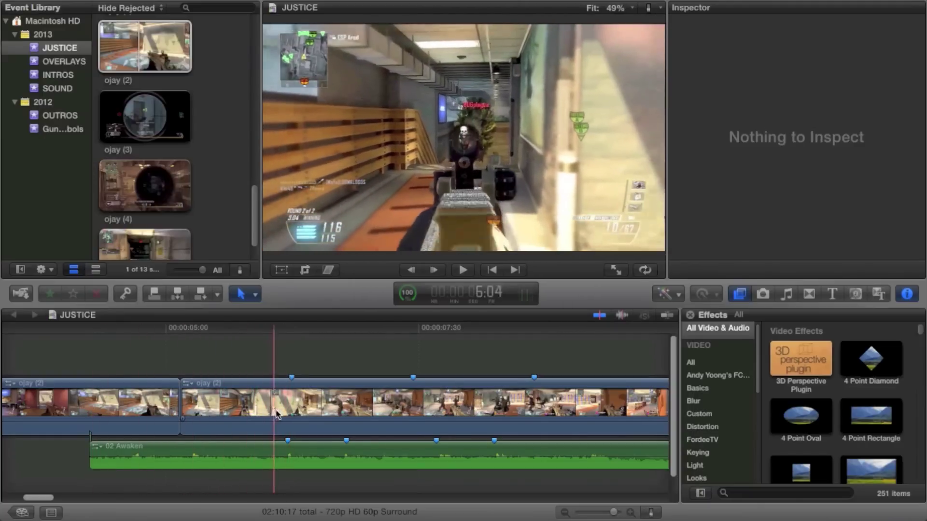
drag(180, 402, 190, 406)
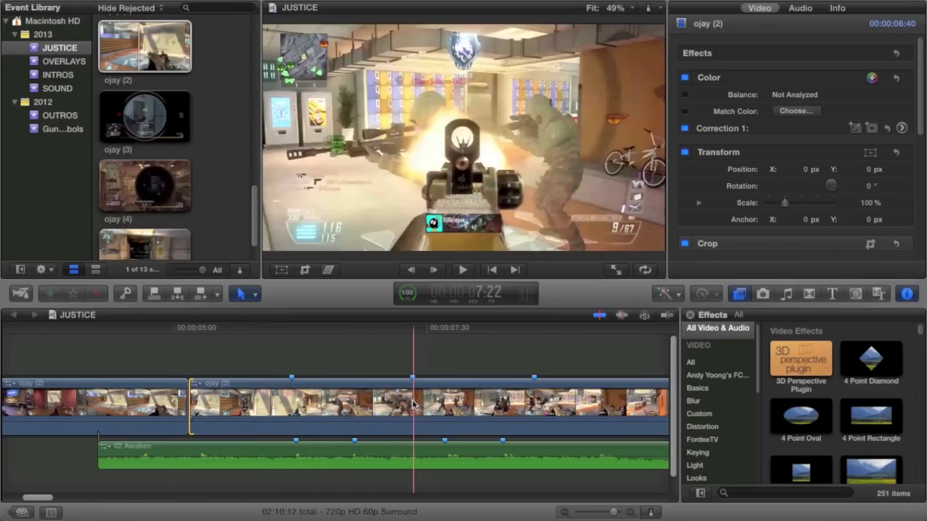
Step: Split ojay (2) between its first two markers and trim the following piece's start to bring its marker near the second music marker
key(b)
click(321, 405)
drag(321, 405, 378, 414)
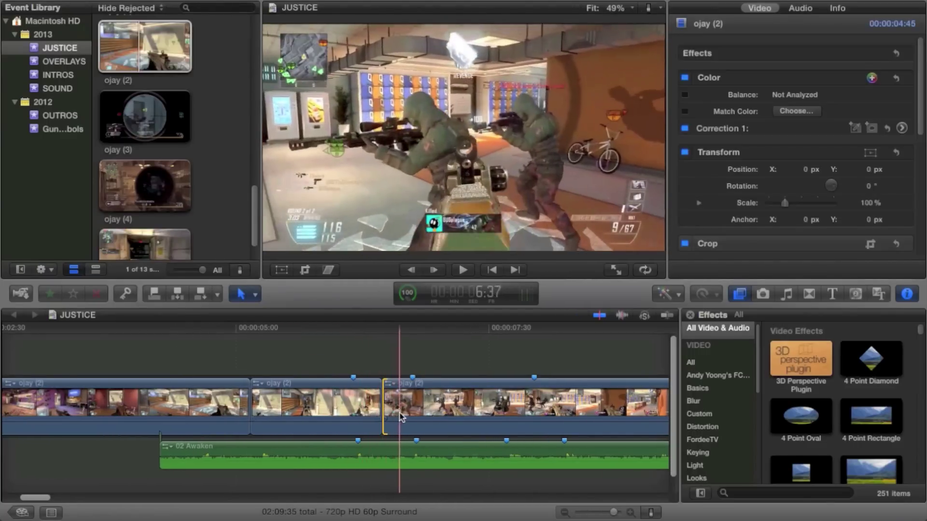
Step: Undo the last trim, then split ojay (2) at about 7:05 and speed up the piece before the cut to last about 5 frames
key(super+z)
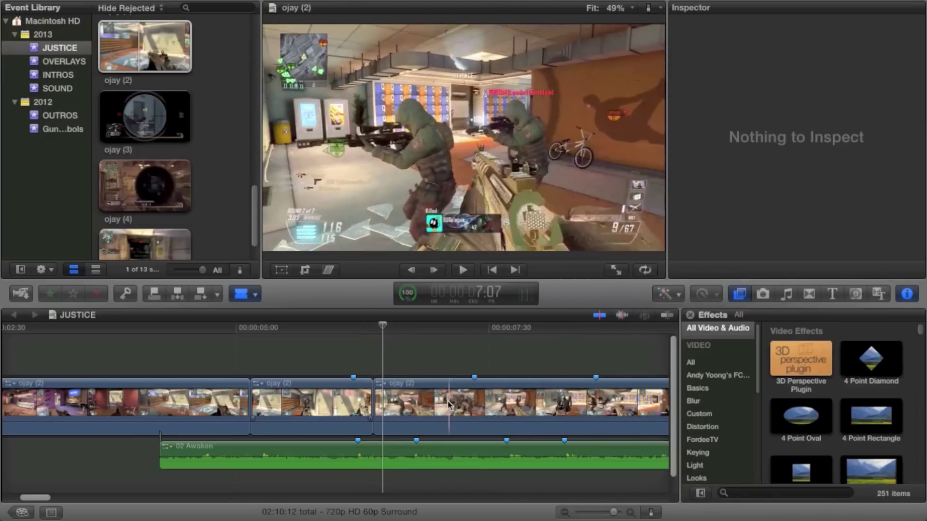
click(449, 403)
key(a)
click(445, 386)
key(super+r)
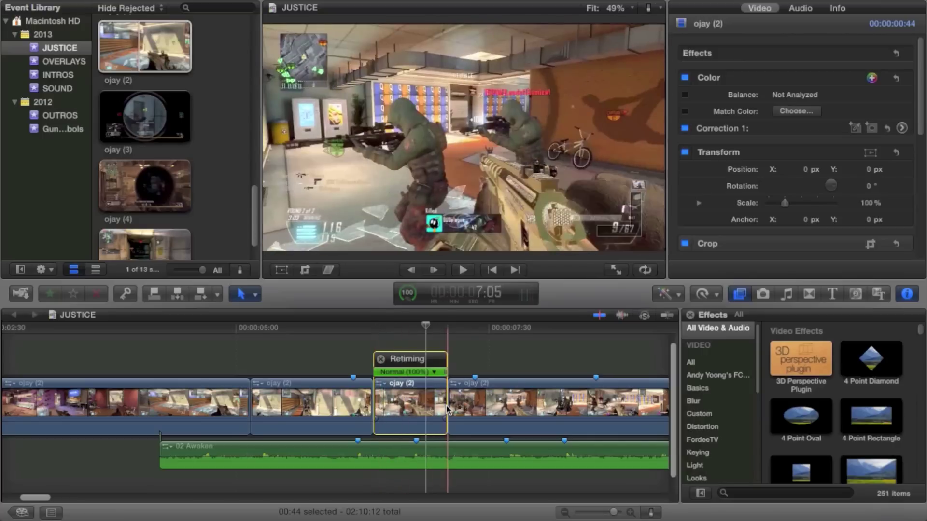
drag(443, 373, 378, 375)
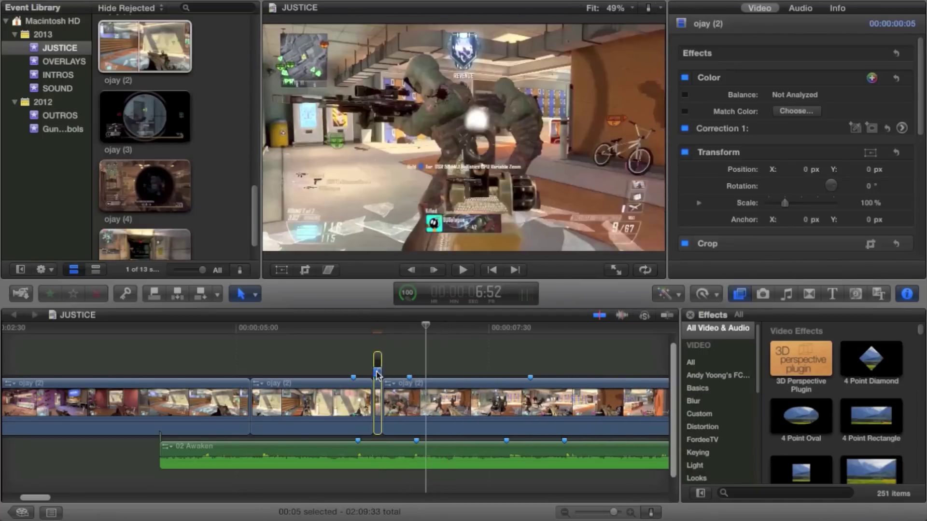
Step: Split off the short stretch before the second clip marker and slow it to 34% to match the second music marker, then play it back
click(392, 394)
key(a)
click(389, 396)
key(super+r)
drag(389, 372, 430, 398)
key(space)
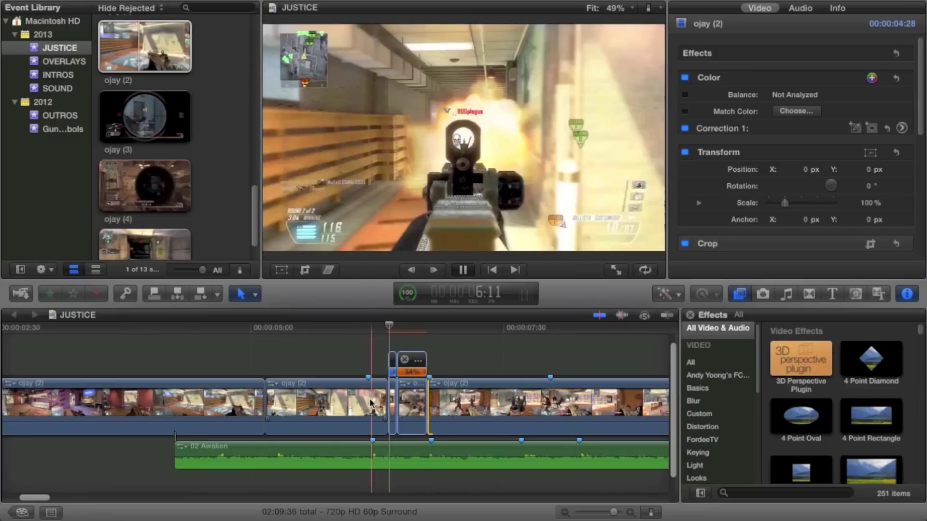
key(space)
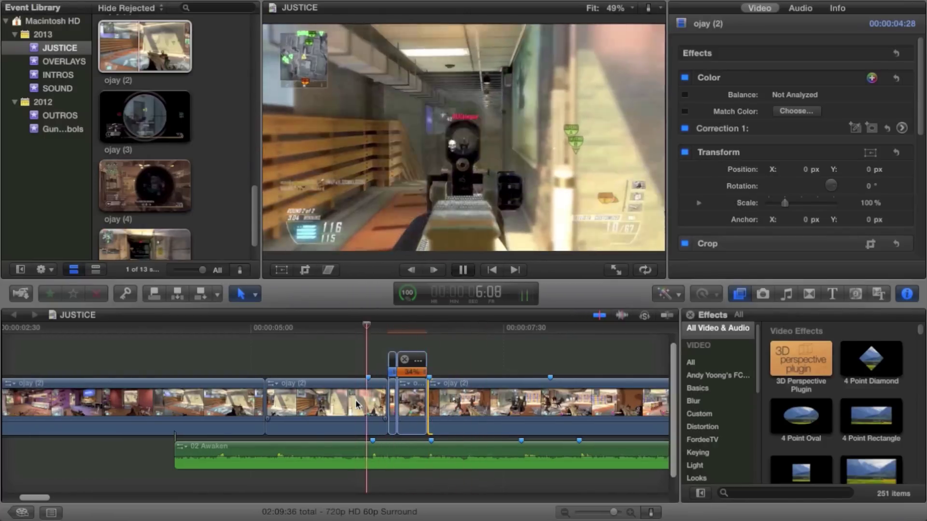
key(space)
Step: Split ojay (2) shortly after its second marker and trim about 10 frames from the start of the following piece
scroll(369, 403, right, 2)
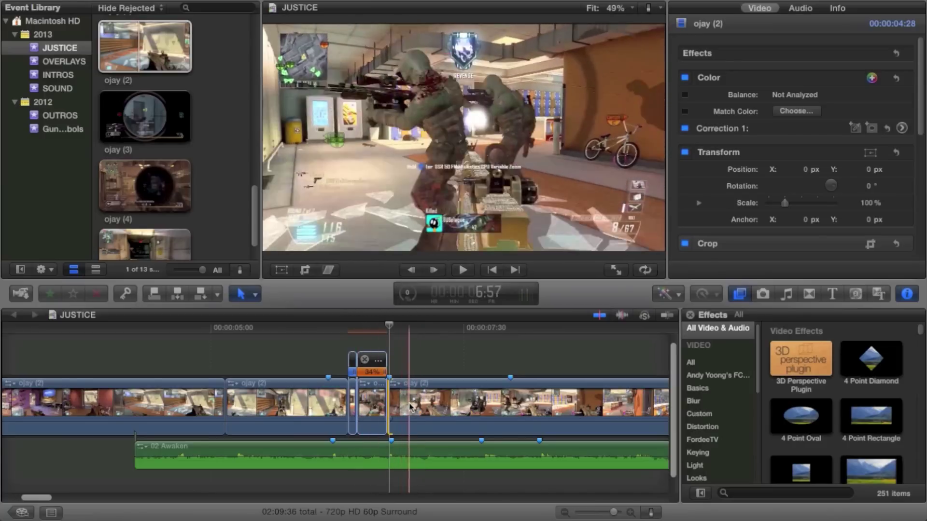
key(super+b)
drag(414, 408, 432, 414)
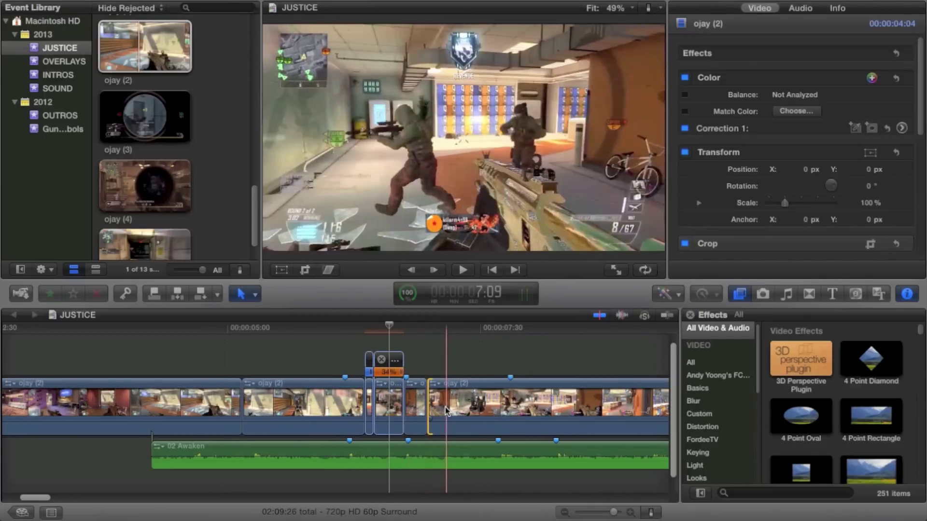
Step: Split the next stretch of ojay (2) into two pieces slowed to 29% and 24%, ending at the third and fourth music markers
key(super+b)
click(440, 411)
key(super+r)
drag(443, 373, 604, 405)
key(s)
key(space)
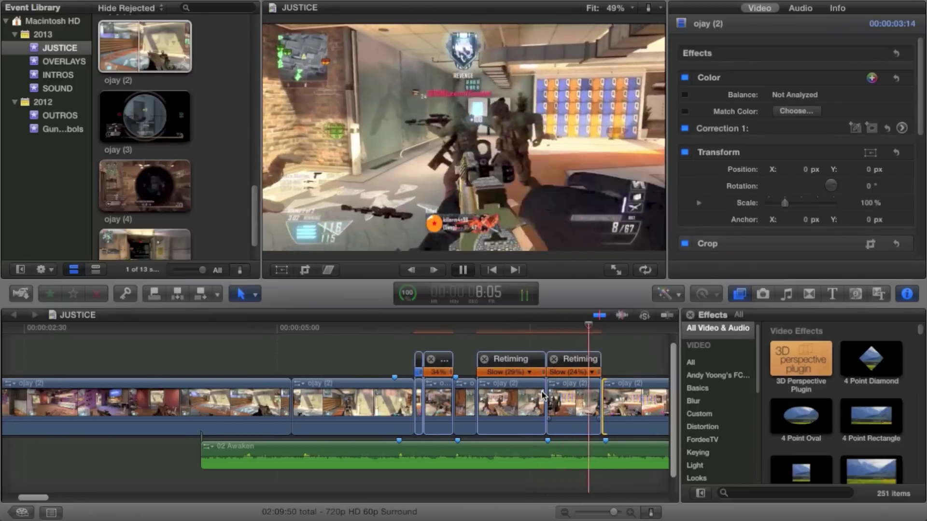
click(511, 412)
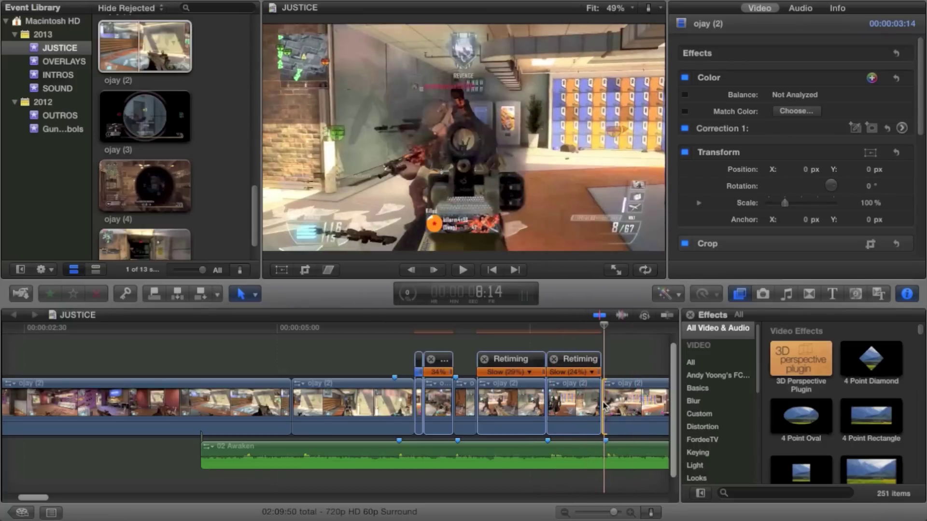
Step: Cut out a short piece of ojay (2) just after the fourth music marker and slow it to 26%
scroll(621, 405, right, 5)
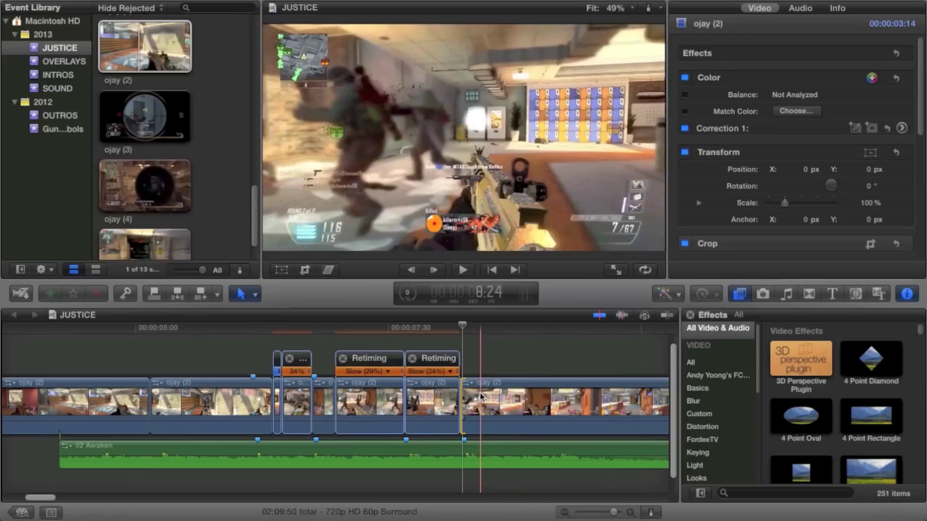
click(477, 396)
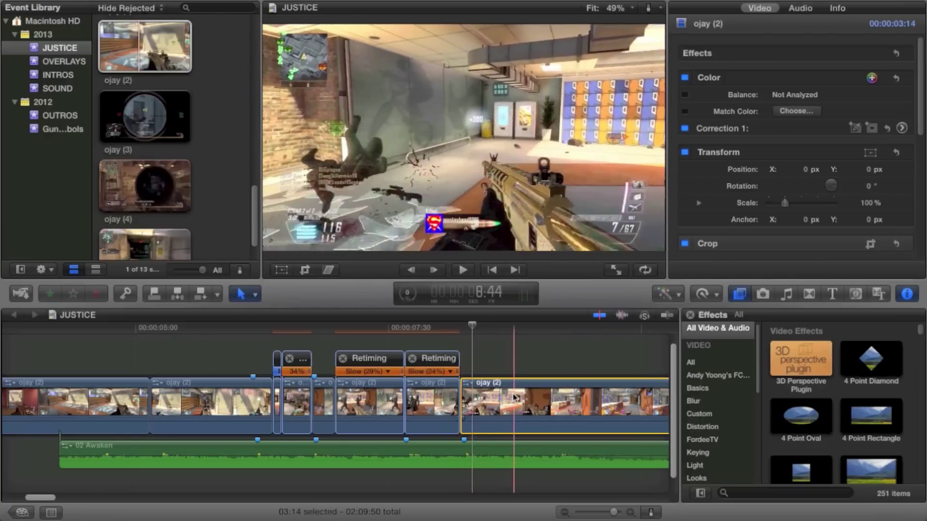
key(b)
click(477, 396)
key(b)
click(487, 401)
click(484, 400)
key(super+r)
drag(485, 373, 513, 373)
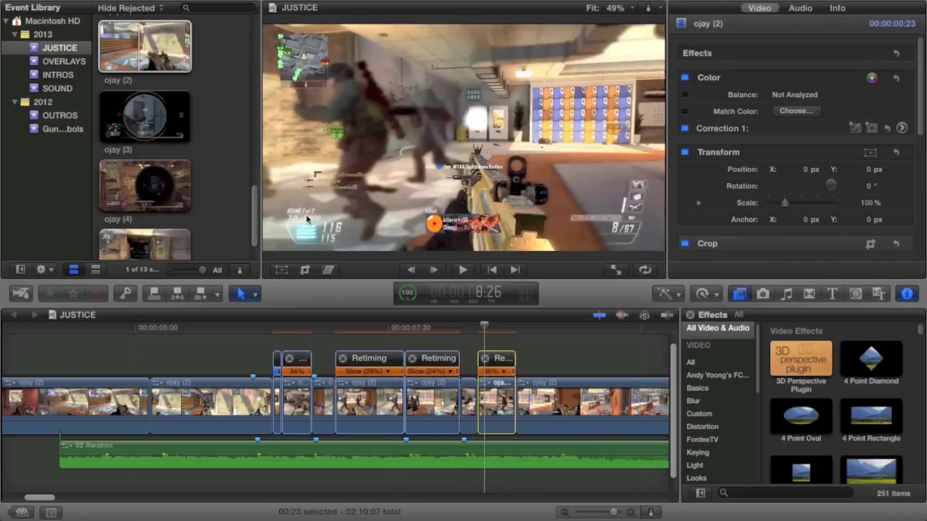
Step: Try slowing the short piece before the 26% piece to 14%, and return it to normal speed
click(463, 403)
key(cmd+r)
drag(477, 372, 574, 375)
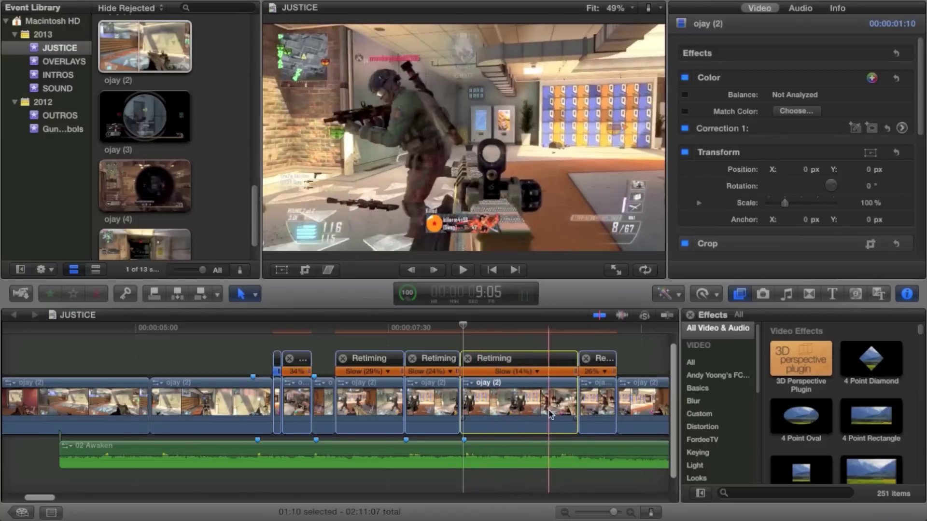
click(594, 409)
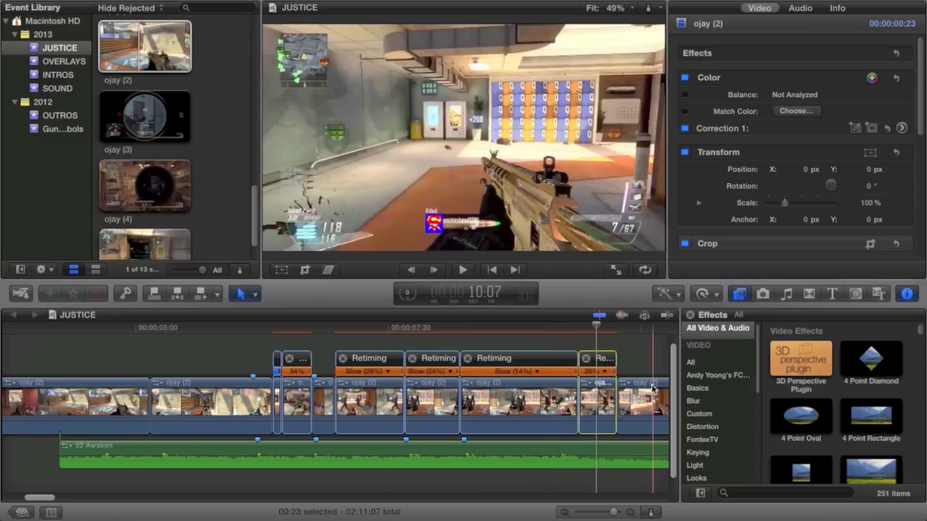
drag(575, 372, 477, 371)
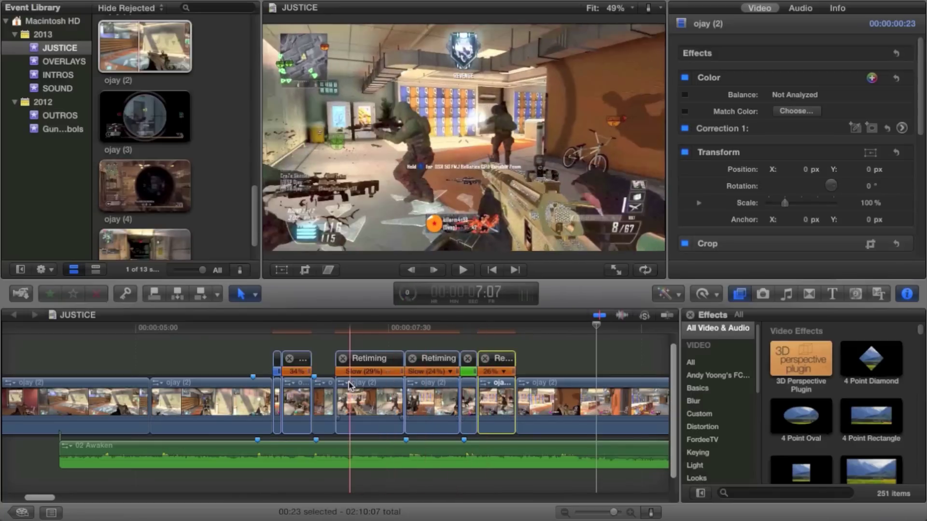
Step: Apply a Ken Burns crop to the 24% piece with start and end frames swapped so it zooms out, and play it back
scroll(350, 385, right, 5)
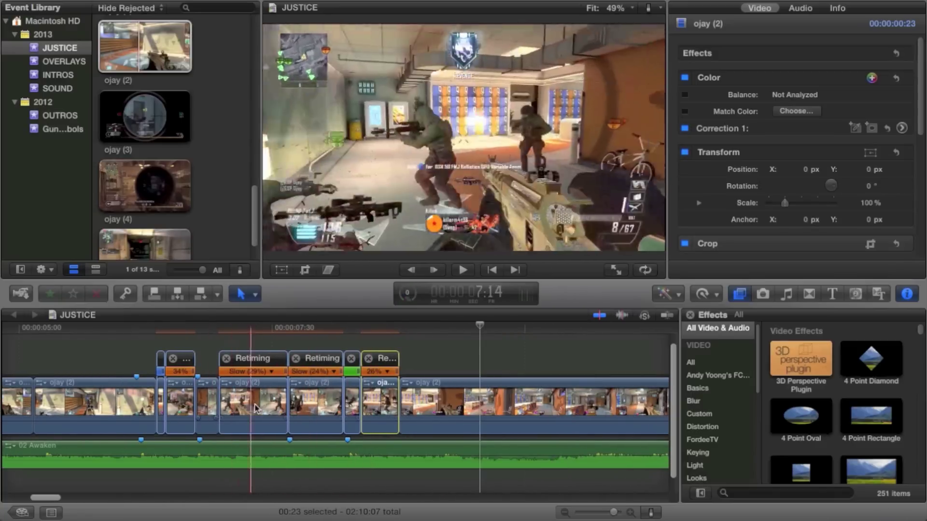
scroll(268, 406, left, 3)
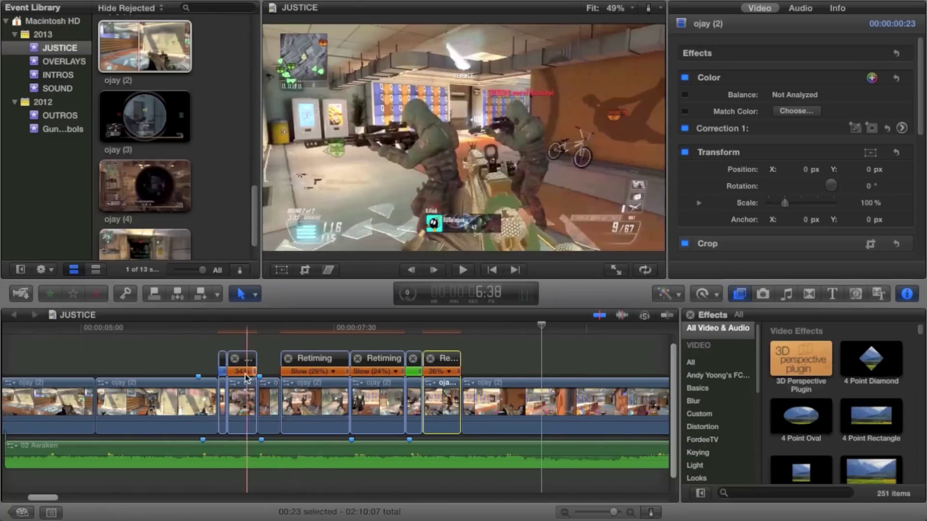
click(367, 395)
key(shift+c)
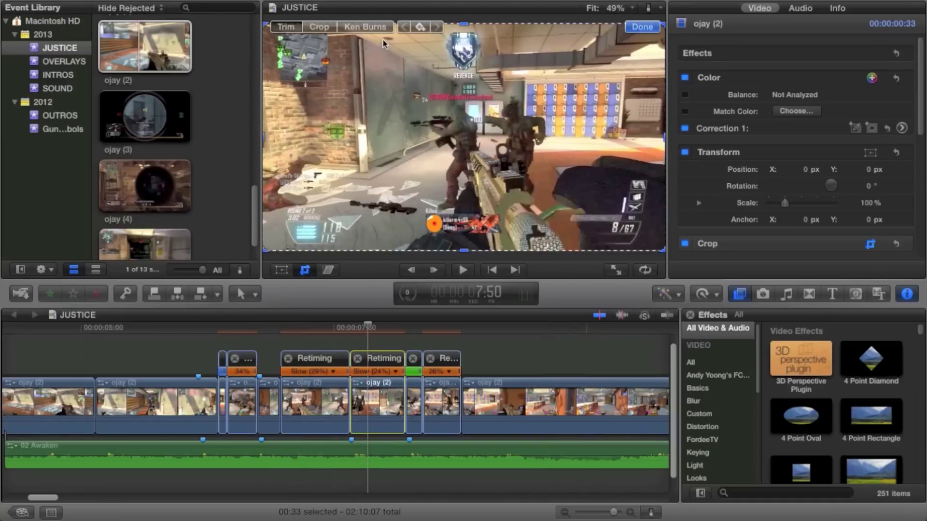
click(375, 28)
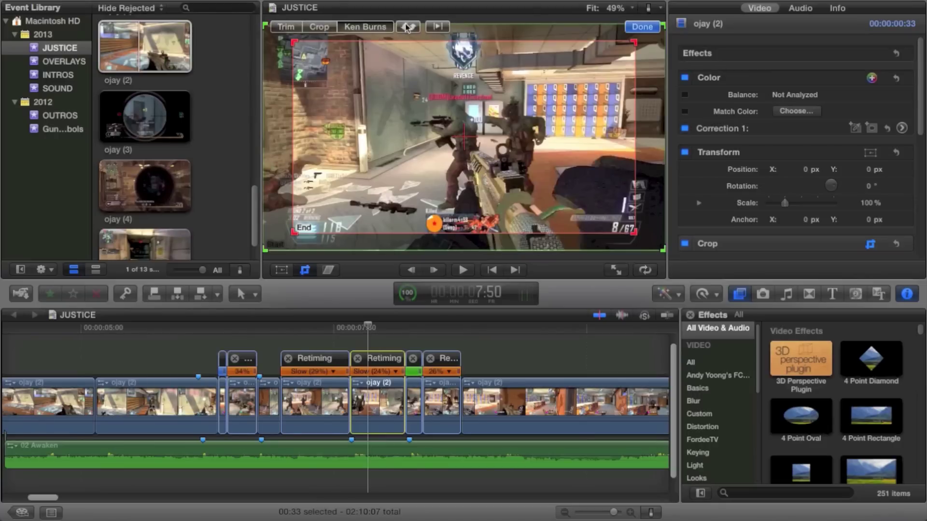
click(649, 28)
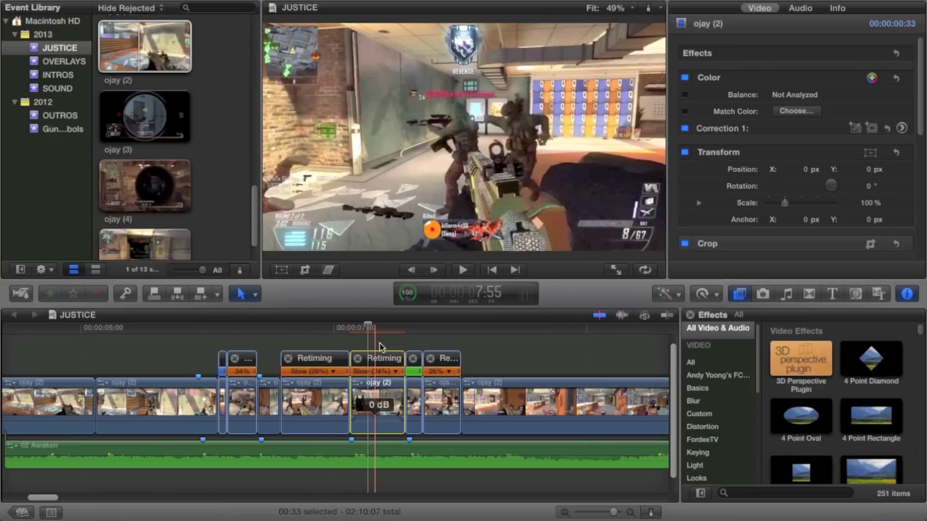
click(306, 270)
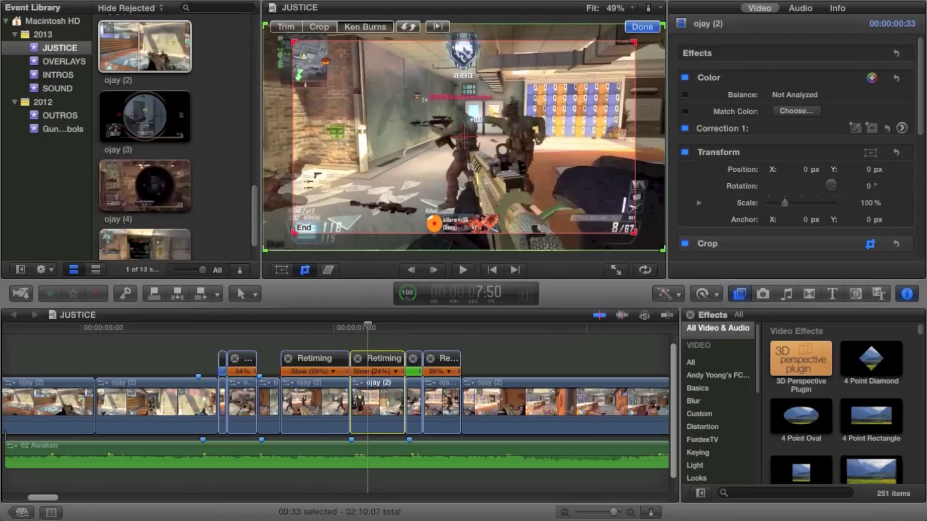
click(404, 27)
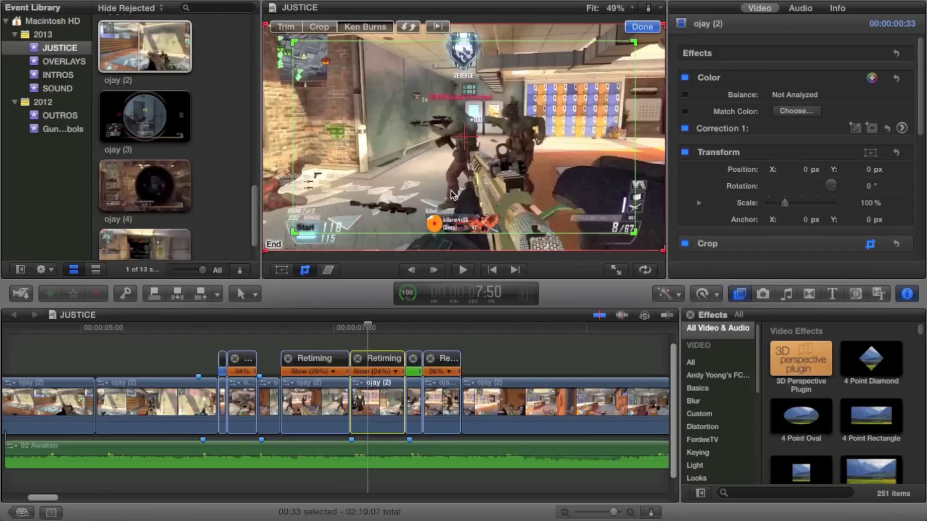
click(643, 30)
key(space)
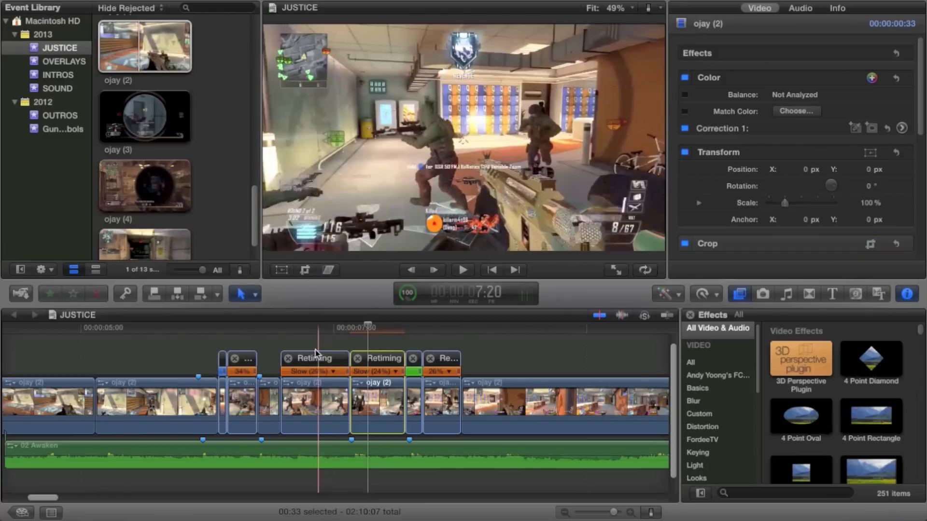
key(space)
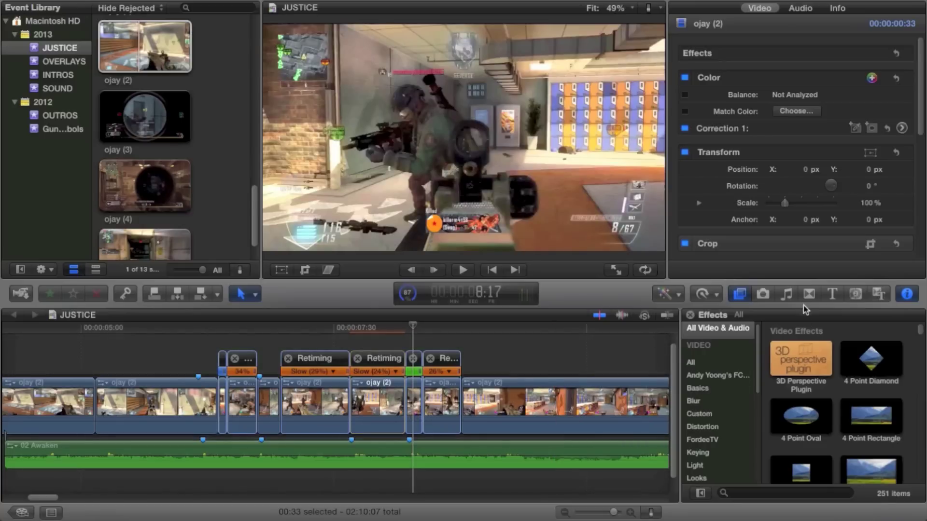
Step: Add a Flash transition at the cut between the 29% and 24% slow-motion pieces
click(808, 295)
scroll(816, 343, down, 5)
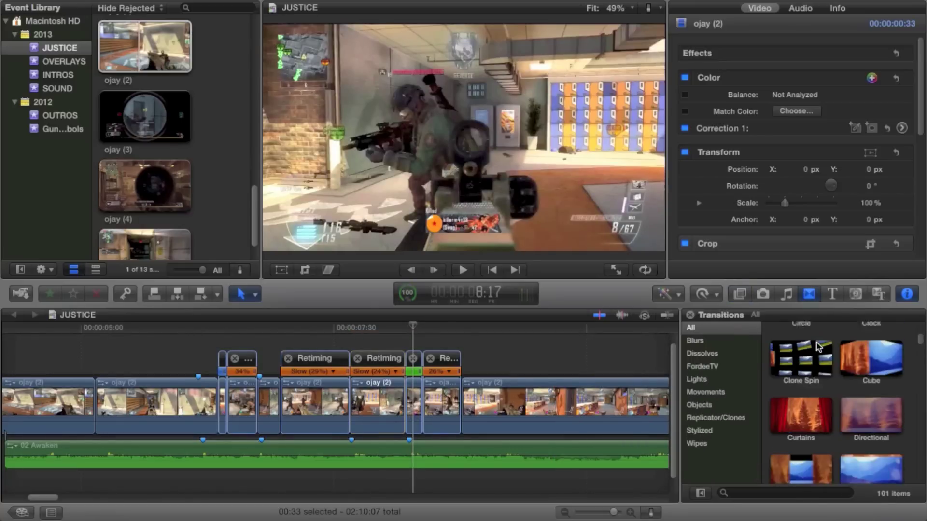
scroll(816, 342, down, 3)
drag(807, 429, 343, 395)
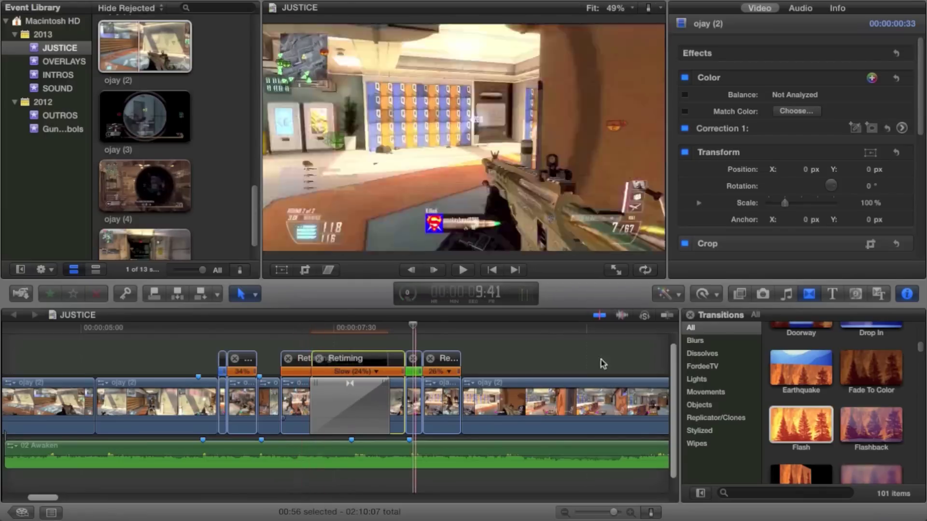
scroll(868, 389, down, 3)
scroll(868, 387, down, 3)
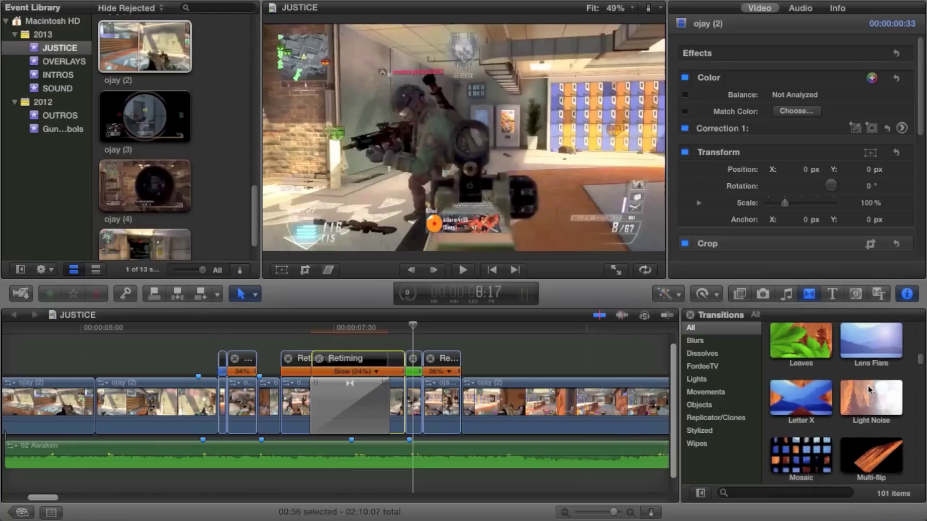
scroll(868, 387, down, 15)
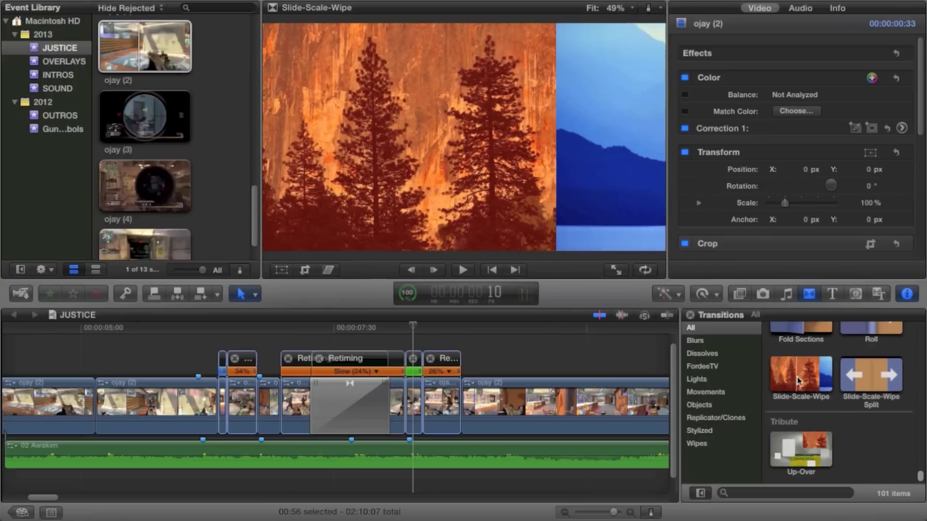
click(364, 395)
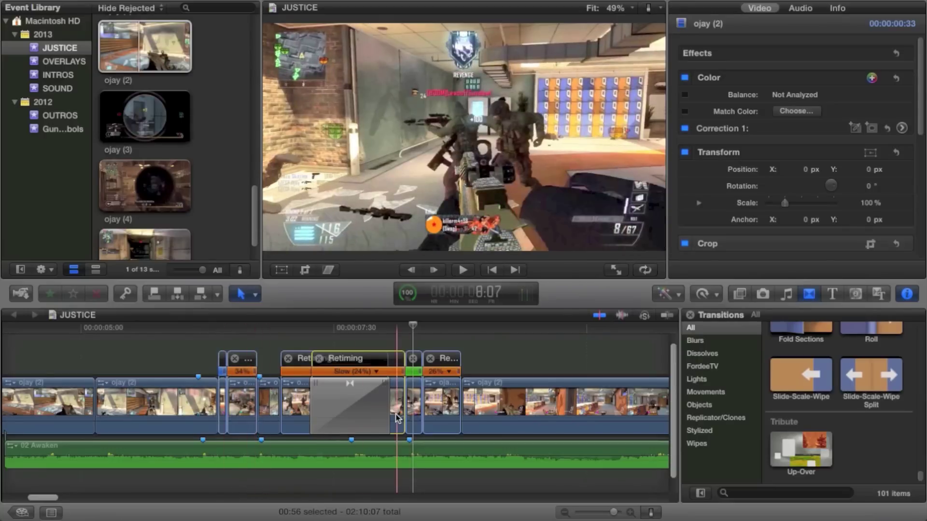
Step: Fine-tune the start of the second ojay (2) piece to a length of 1:12 and play back the result
click(665, 316)
click(220, 411)
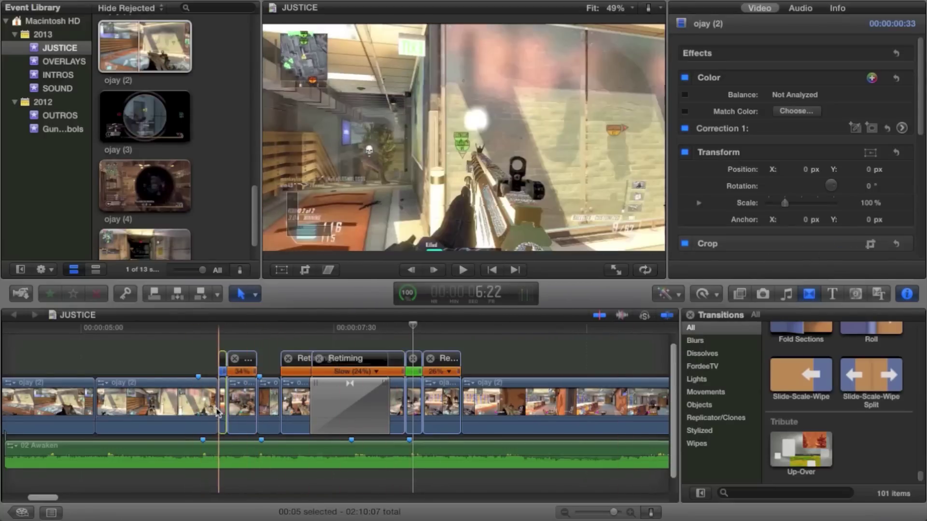
drag(218, 409, 215, 407)
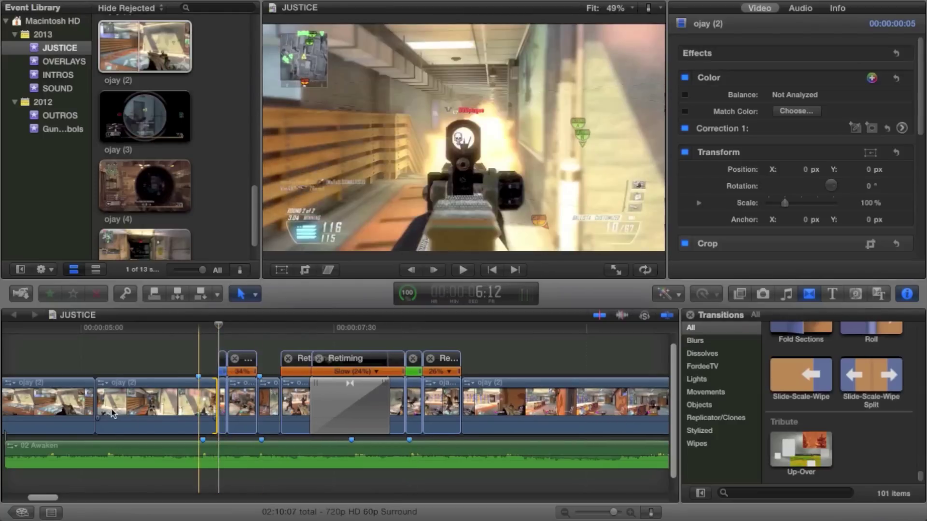
drag(93, 409, 87, 408)
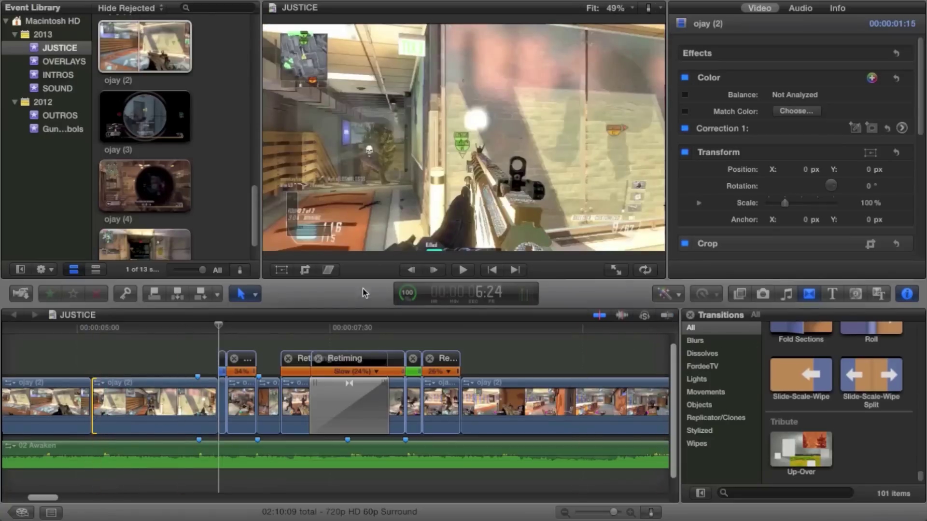
drag(94, 408, 97, 408)
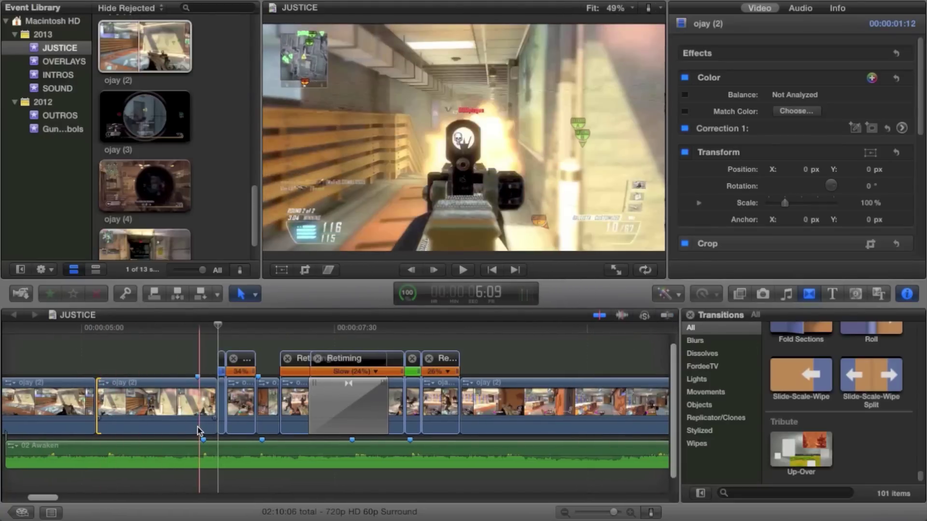
key(space)
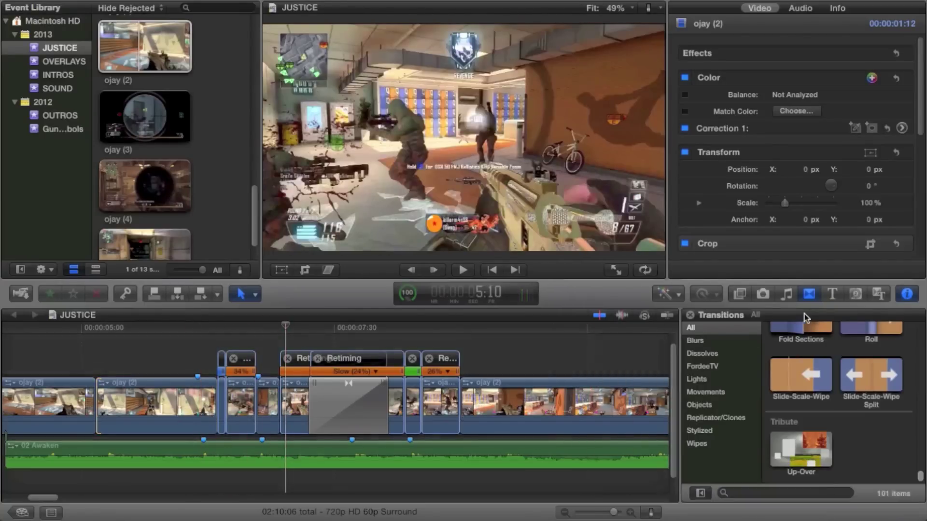
Step: Open the Gun Sounds playlist in the music and sound library
click(781, 298)
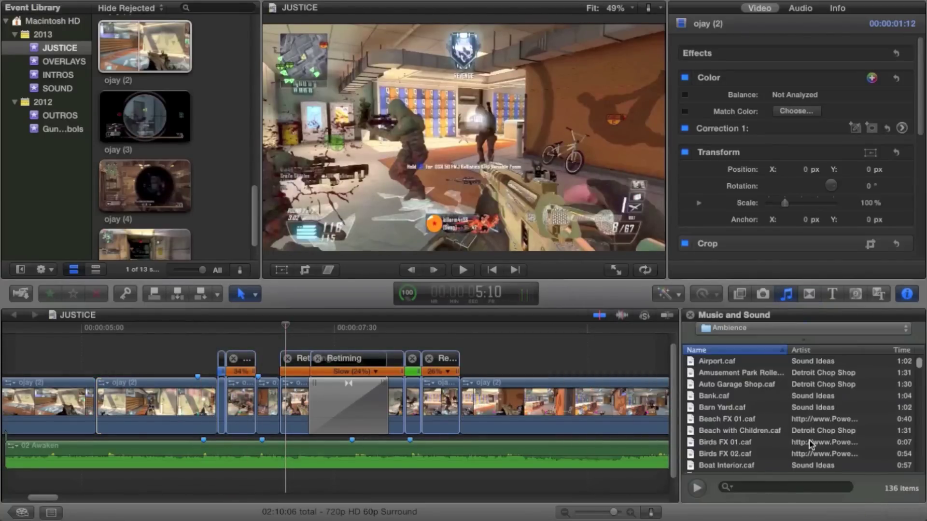
click(786, 329)
scroll(775, 343, down, 15)
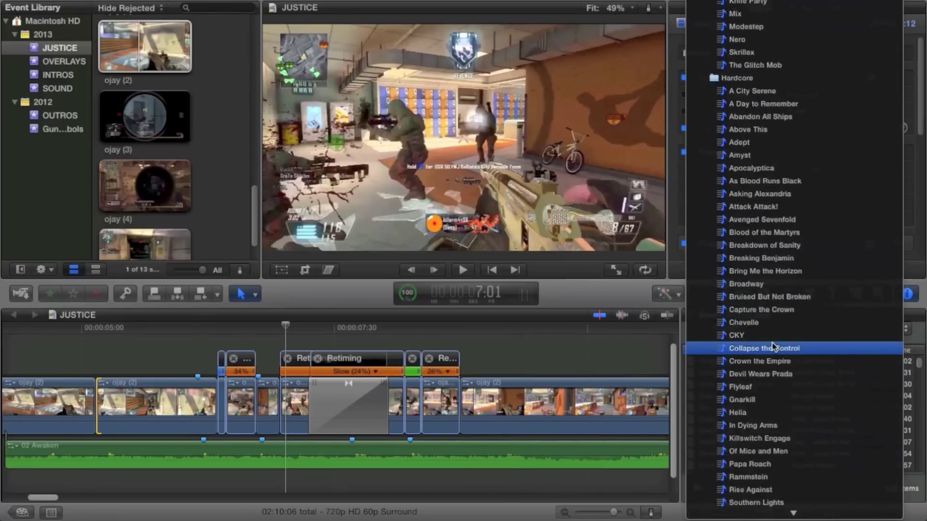
scroll(774, 345, down, 5)
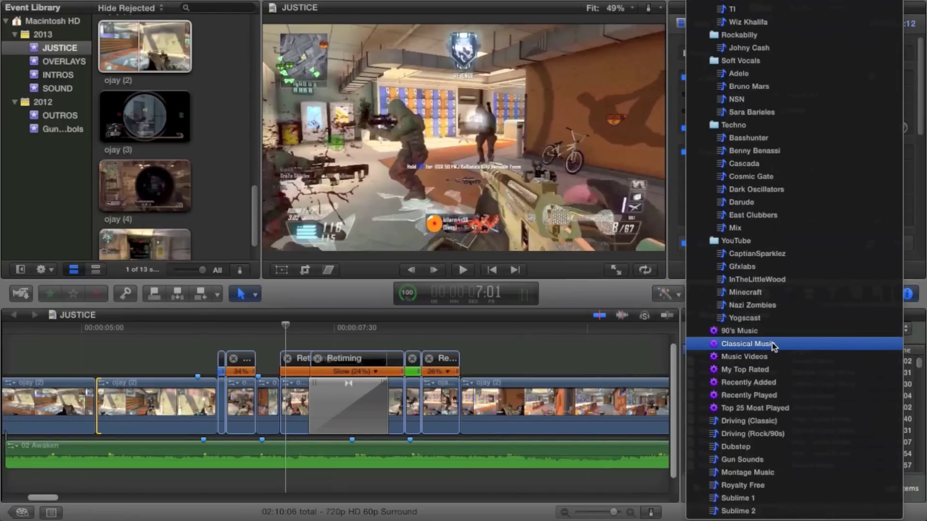
click(767, 460)
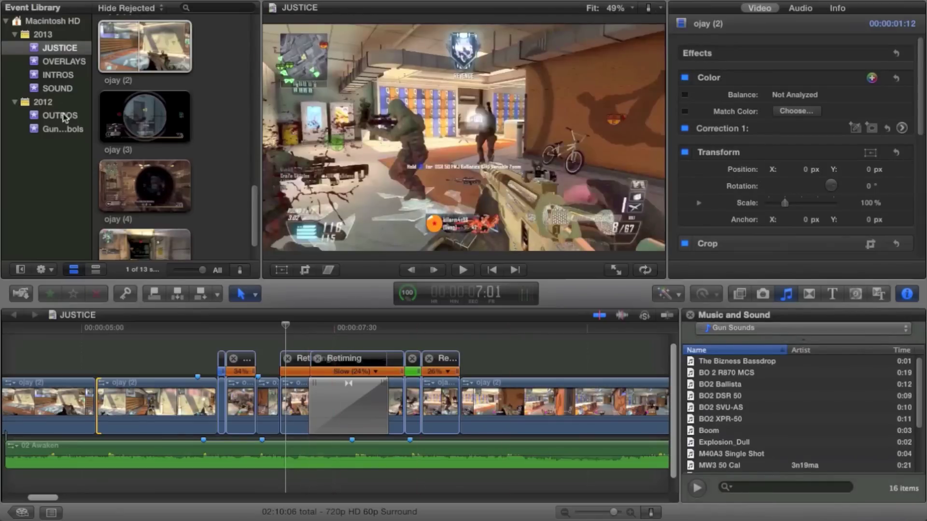
Step: Add the BO2 Ballista sound from the SOUND event above the second ojay (2) piece, starting at about 6:07 near the gunshot marker
click(62, 130)
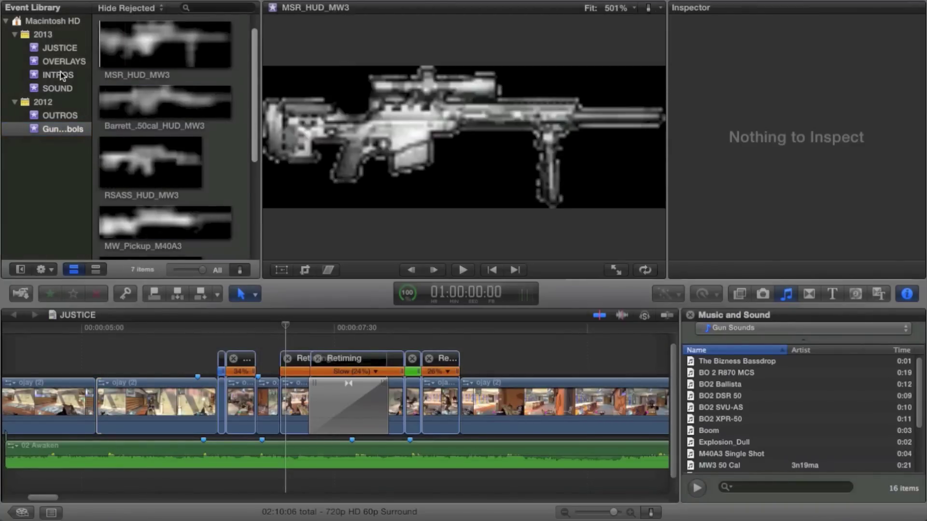
click(54, 86)
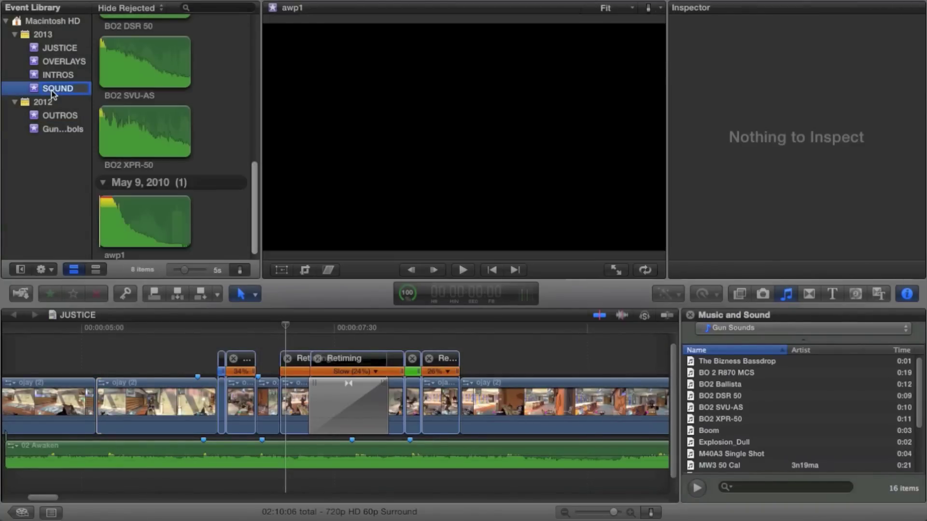
scroll(167, 211, up, 10)
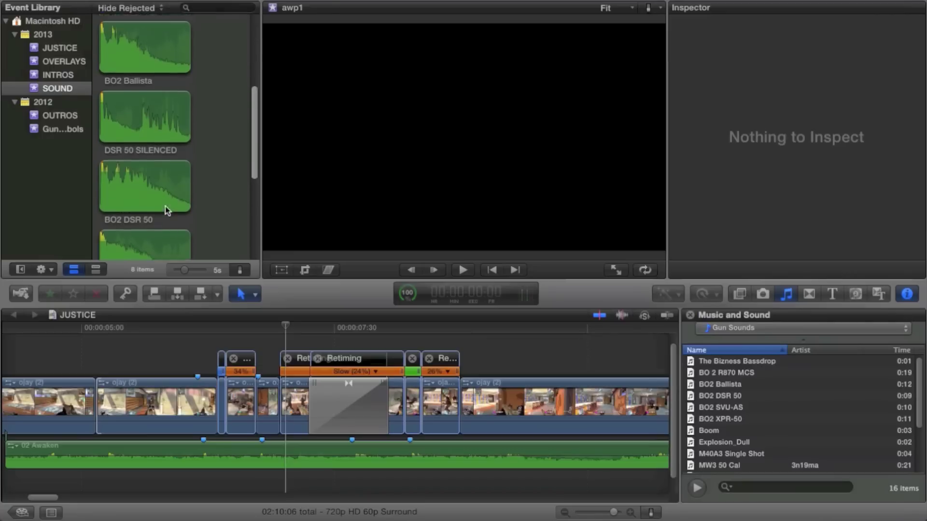
scroll(144, 145, down, 5)
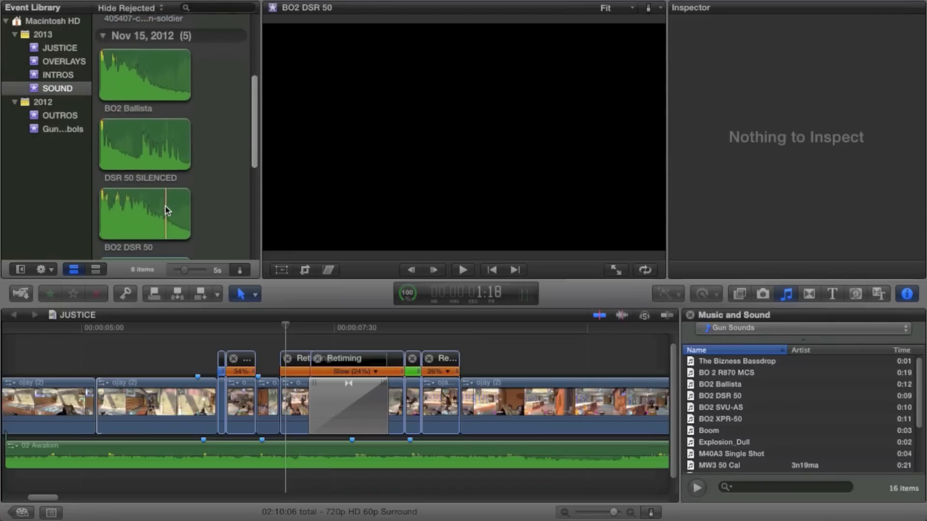
click(117, 62)
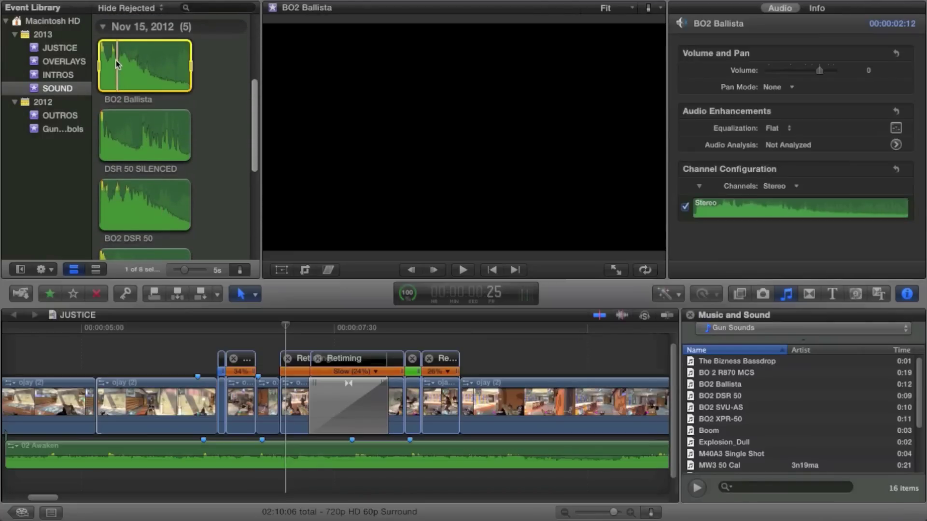
click(218, 424)
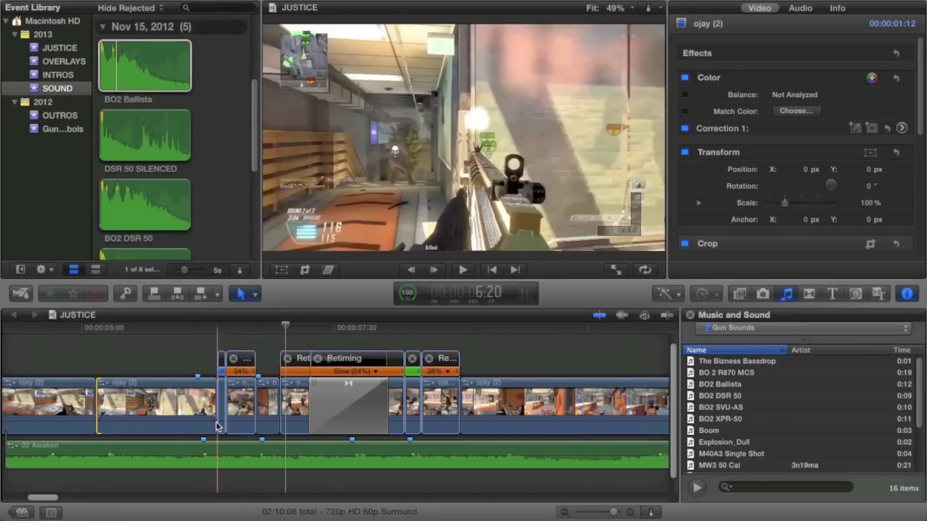
drag(129, 71, 194, 349)
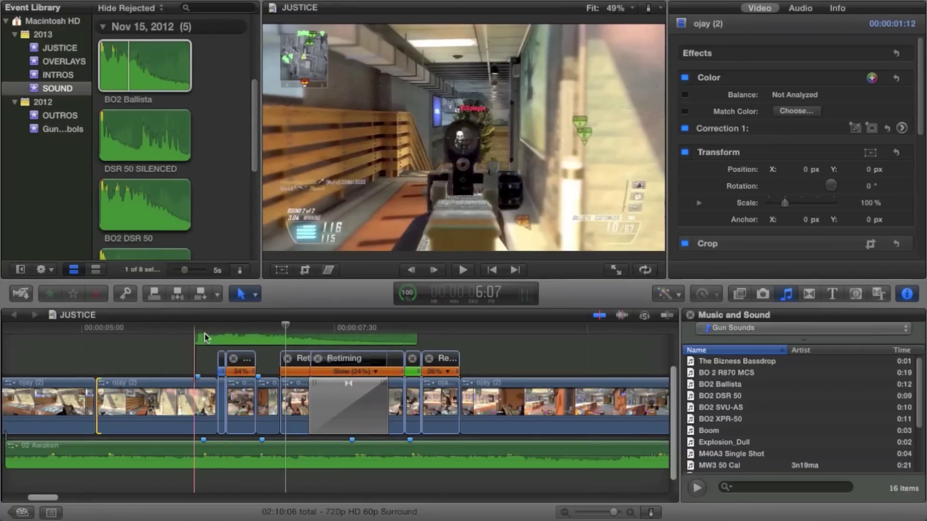
scroll(283, 427, up, 2)
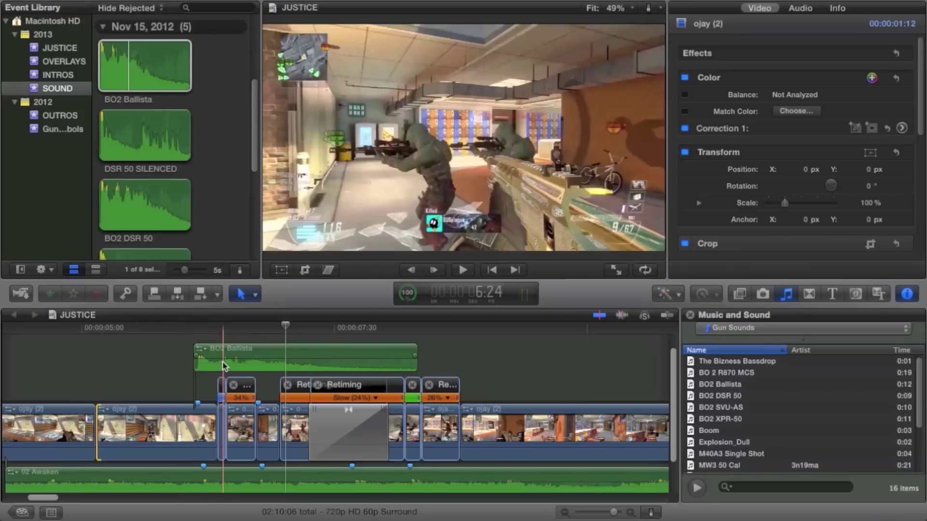
Step: Lower the BO2 Ballista clip's volume to -6 and set its equalization to Treble Reduce
click(227, 361)
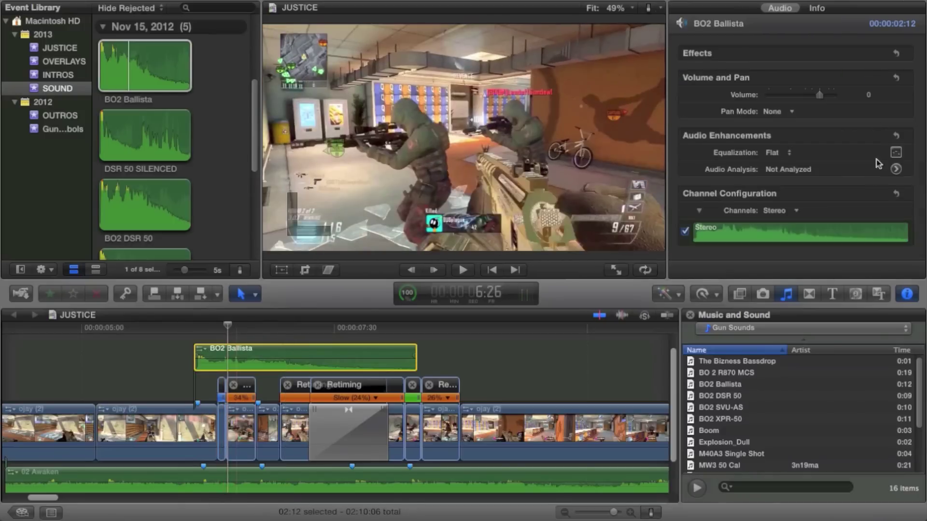
drag(811, 100, 812, 100)
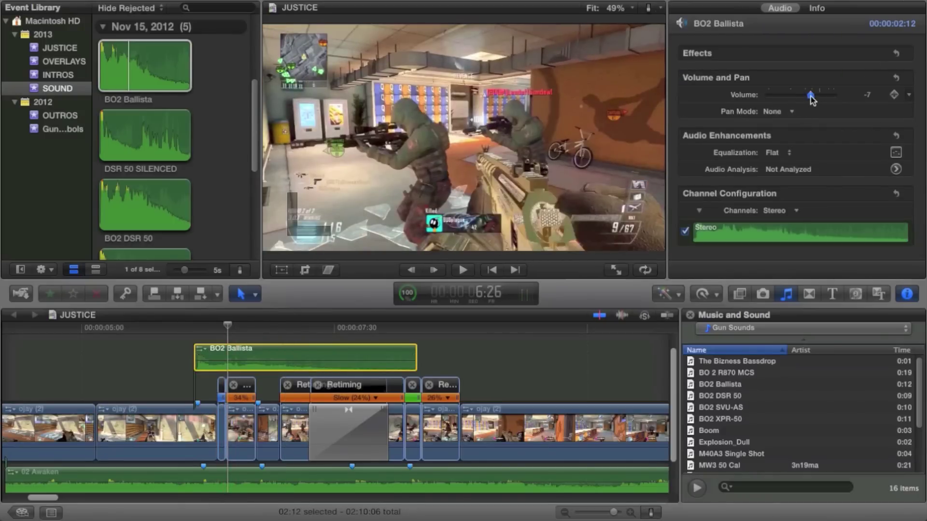
click(772, 153)
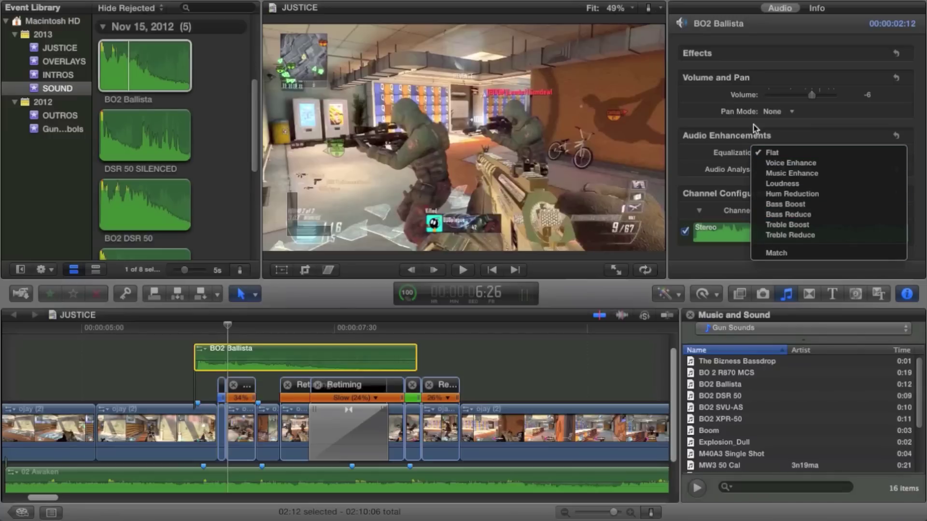
click(739, 152)
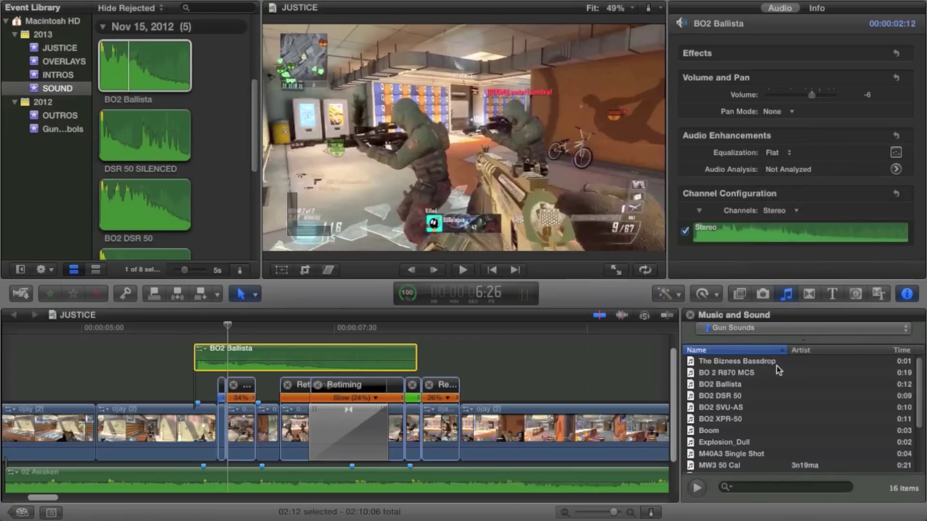
click(775, 161)
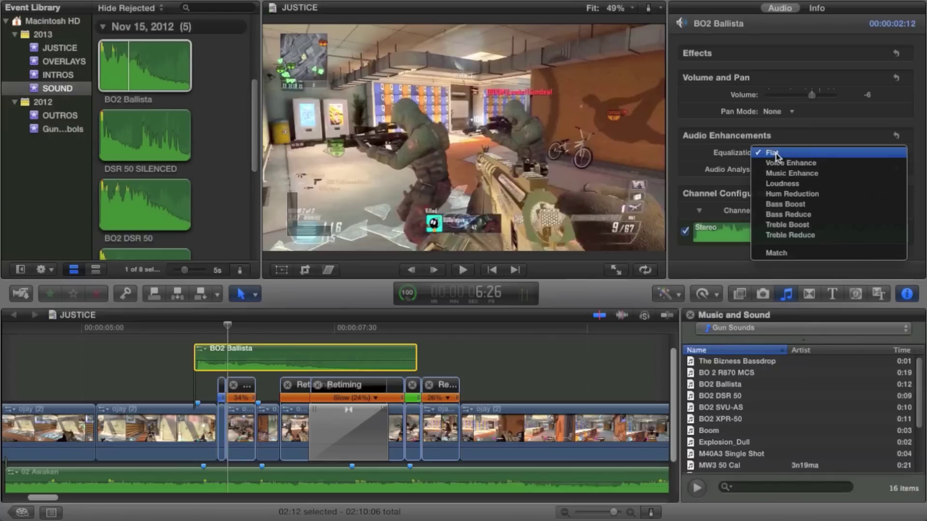
click(783, 239)
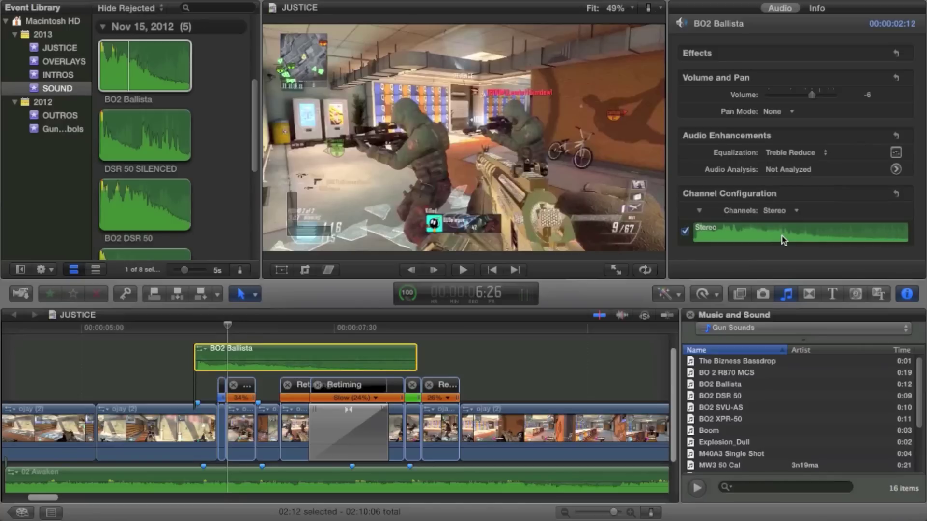
click(788, 153)
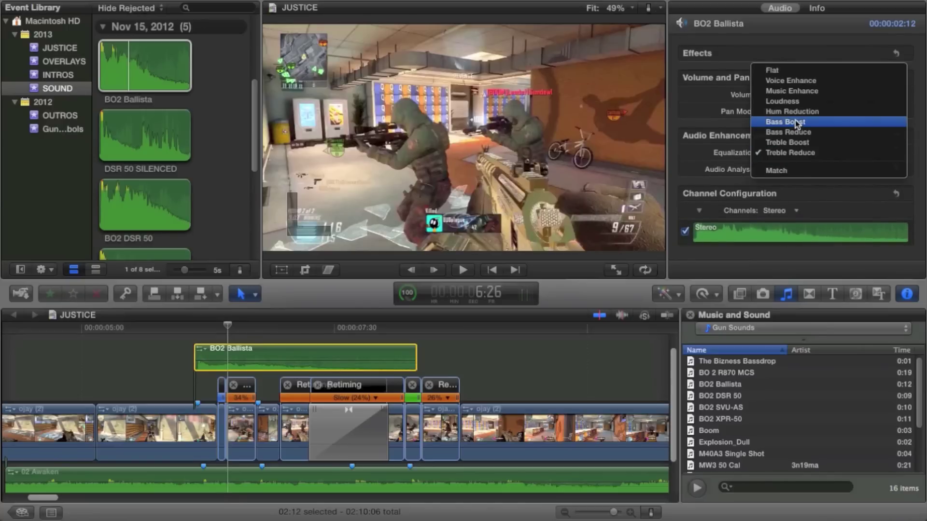
click(686, 131)
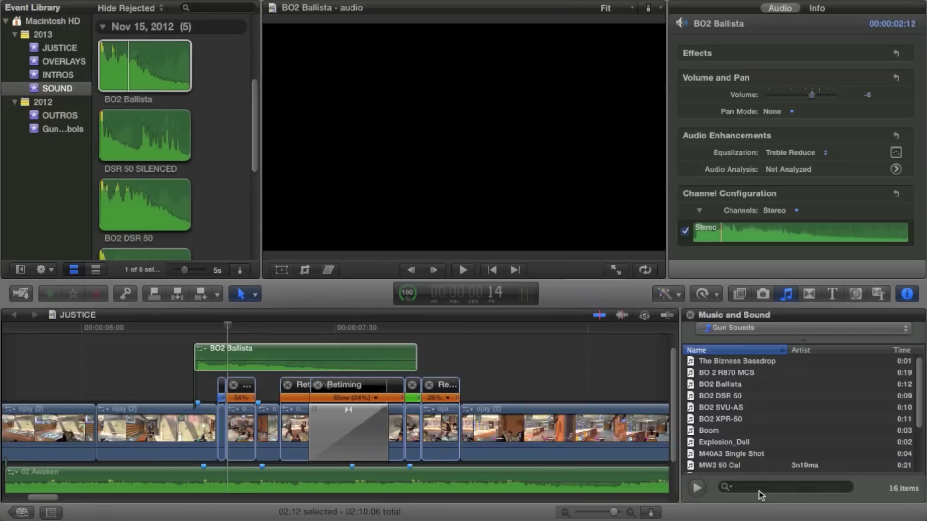
Step: Search the effects for "muffle" and apply the Muffled effect to the BO2 Ballista clip
click(739, 293)
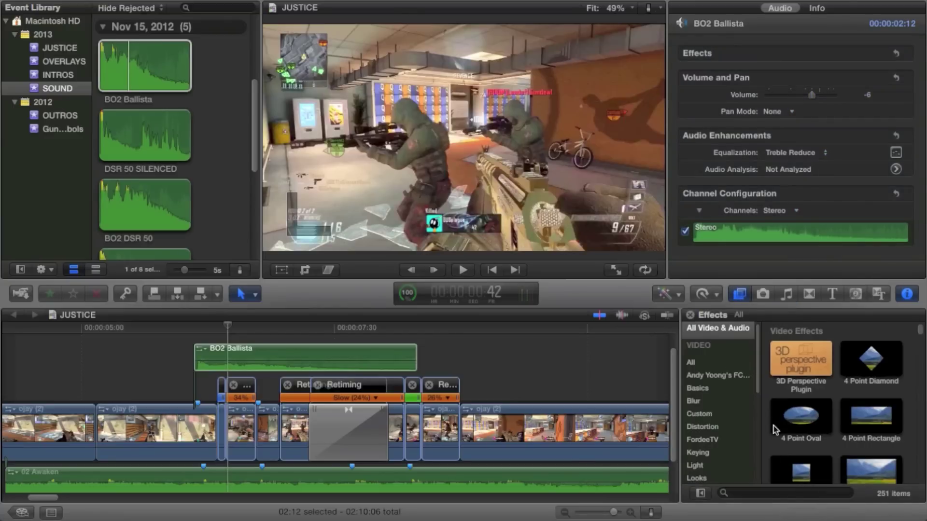
click(774, 496)
text(mu)
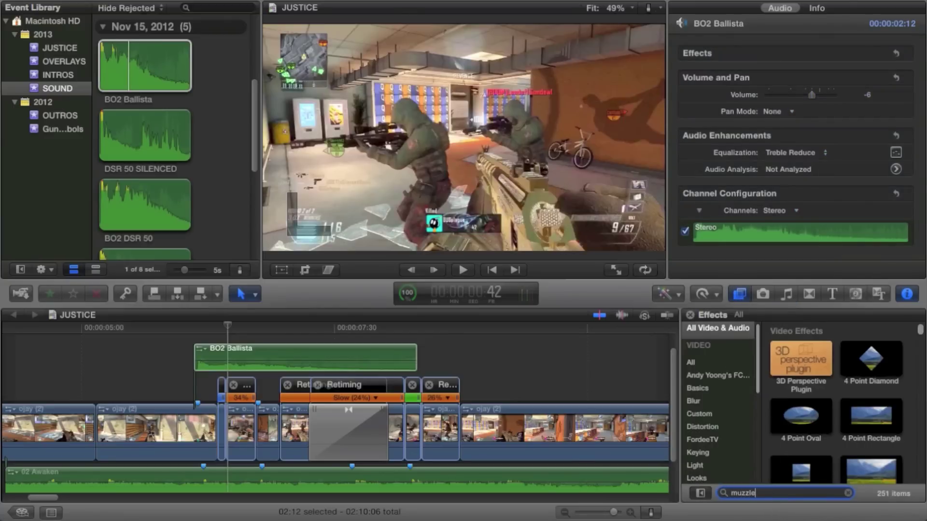
text(ffle)
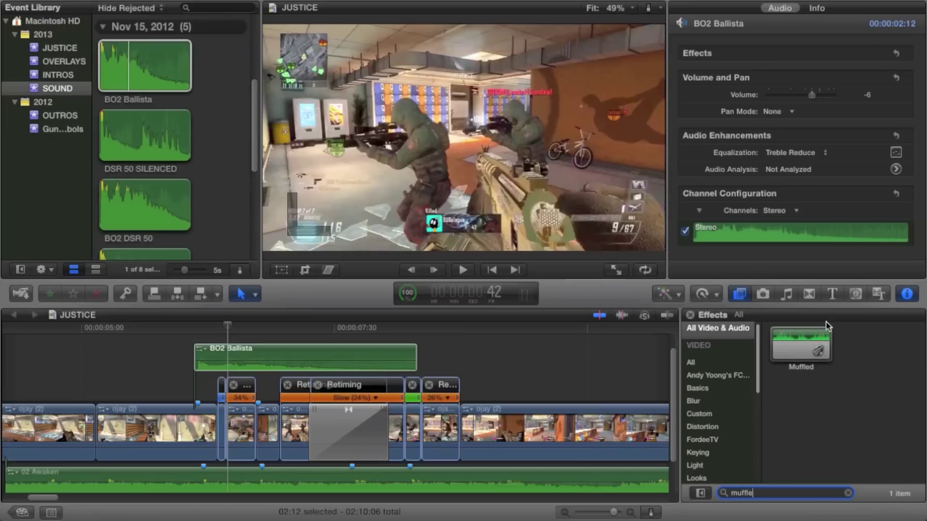
drag(810, 339, 224, 353)
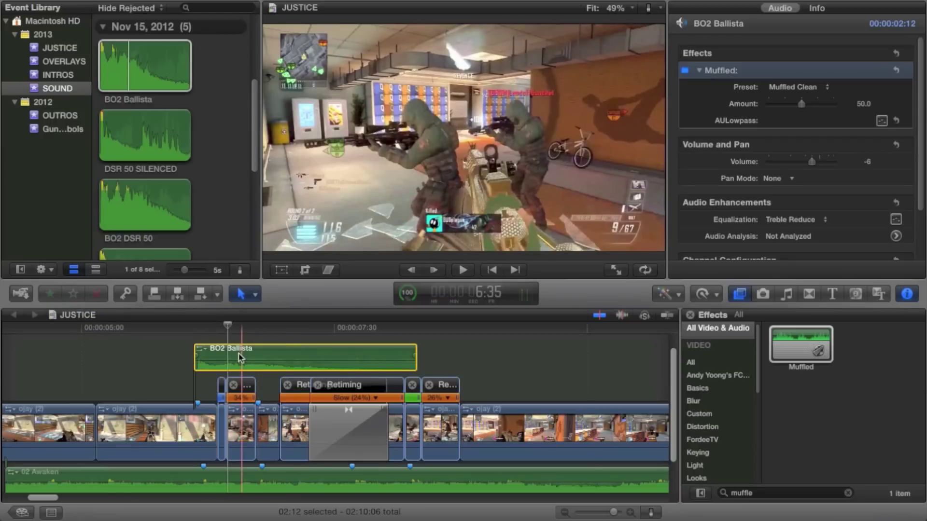
Step: Detach the audio of the second ojay (2) piece and delete the detached audio clip
right_click(199, 430)
click(265, 378)
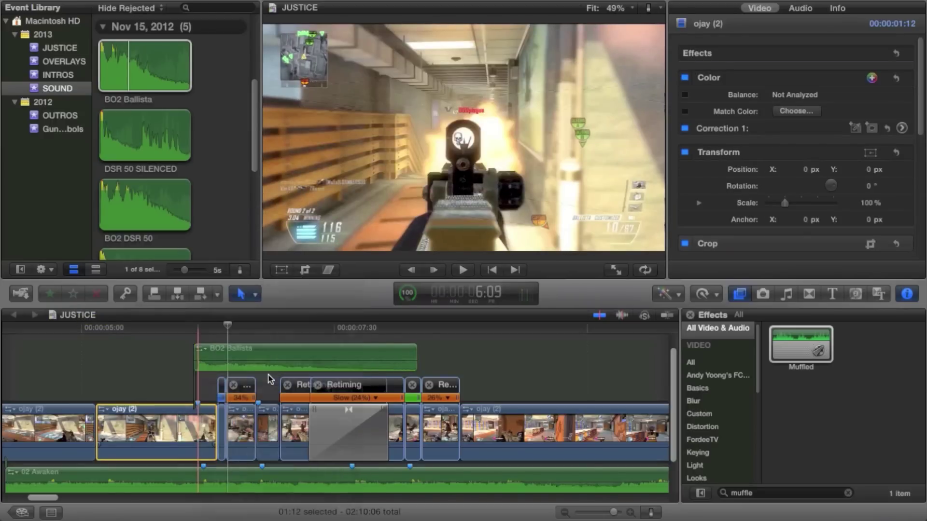
scroll(193, 465, down, 3)
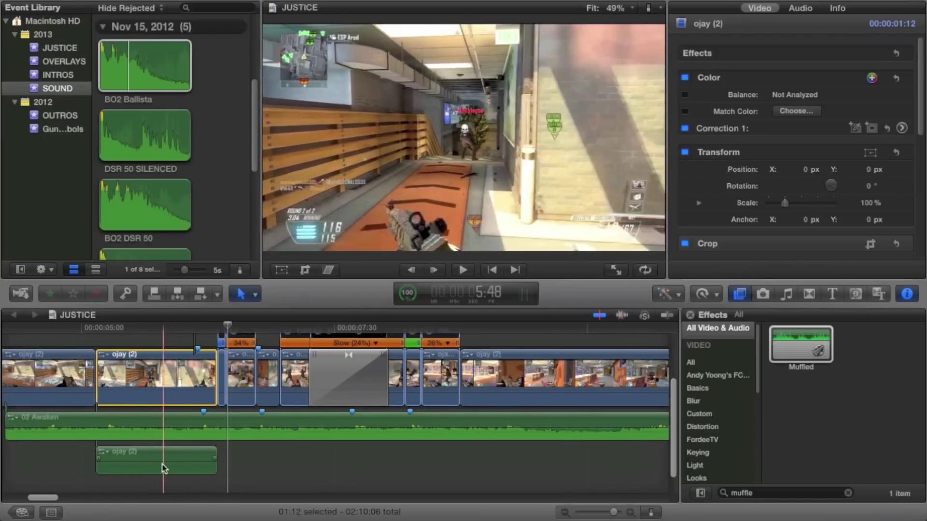
click(164, 468)
key(Delete)
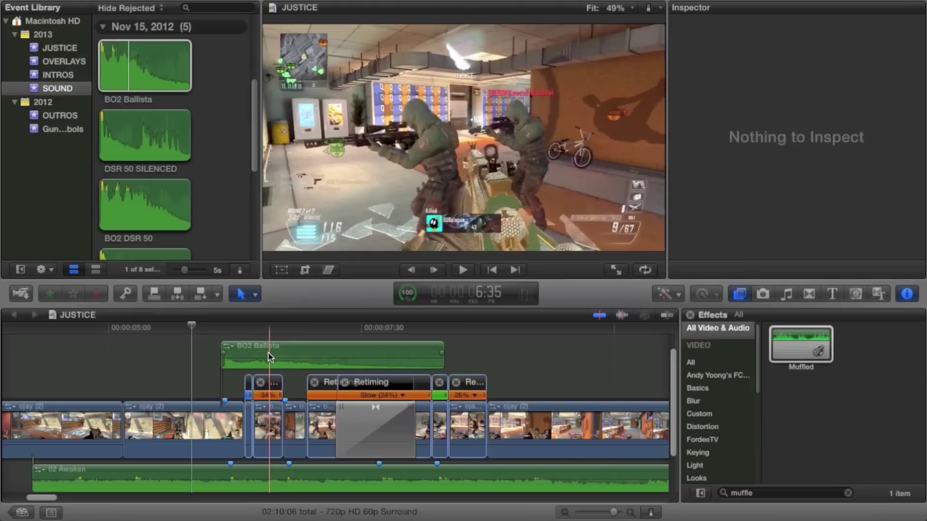
Step: Add a second BO2 Ballista sound above the 34% piece and a BO2 DSR 50 sound above the Flash transition
scroll(270, 358, up, 3)
drag(130, 75, 290, 333)
scroll(190, 124, down, 2)
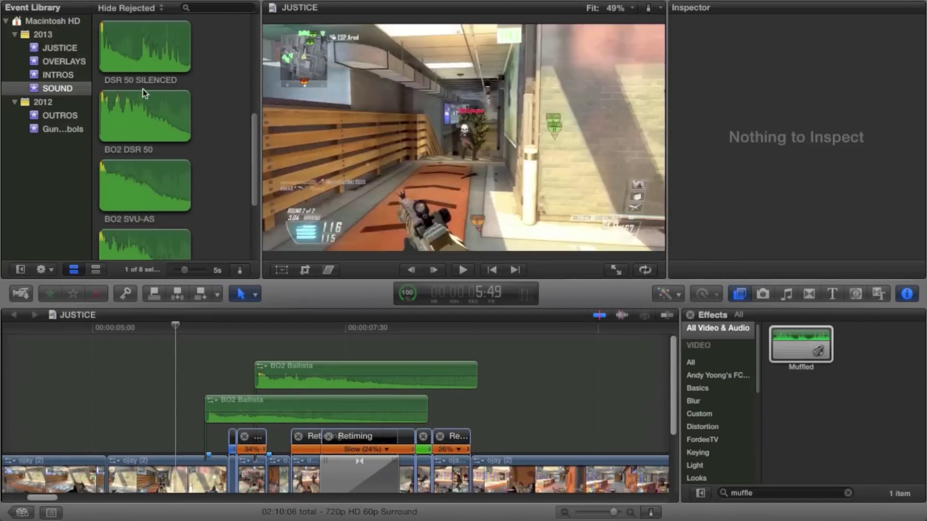
click(147, 115)
drag(147, 115, 341, 344)
scroll(365, 437, down, 4)
scroll(366, 437, right, 2)
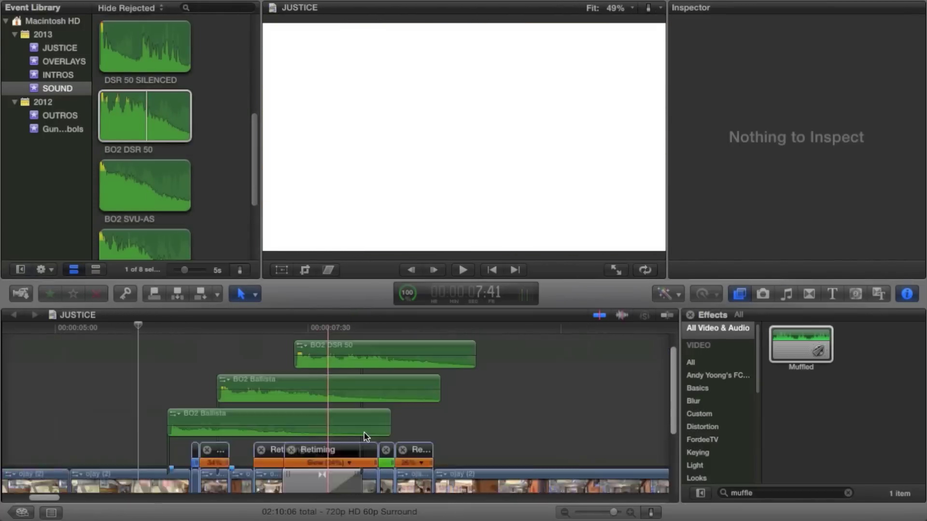
Step: Enlarge the timeline area and combine the three gun sound clips into a compound clip
scroll(365, 436, up, 5)
drag(357, 303, 357, 245)
scroll(375, 392, down, 4)
scroll(375, 392, up, 3)
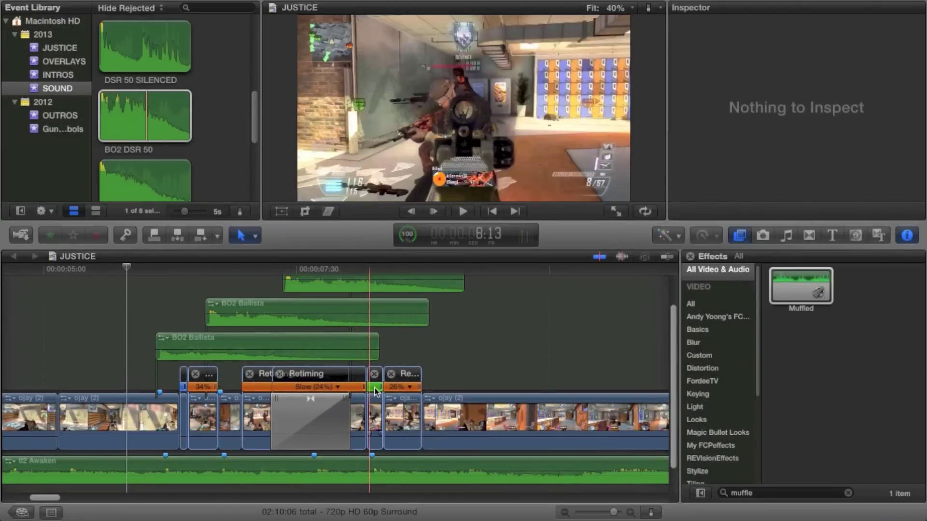
drag(441, 337, 314, 290)
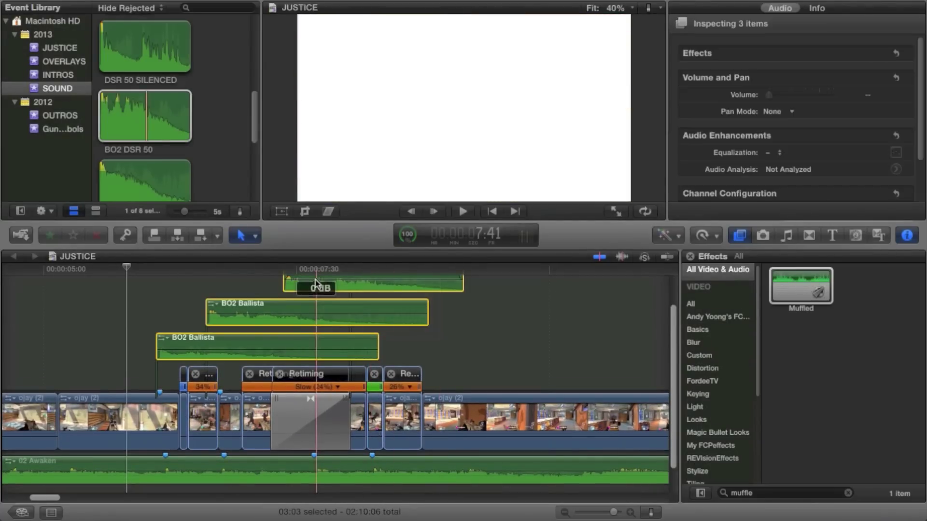
right_click(315, 290)
click(355, 282)
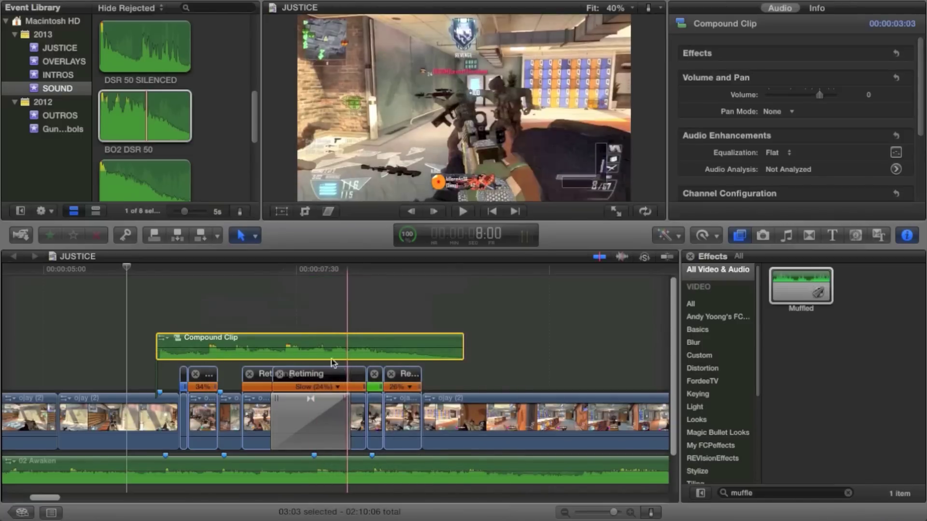
Step: Combine the 02 Awaken track and the gun sound compound clip into one compound clip
click(280, 464)
super+click(296, 346)
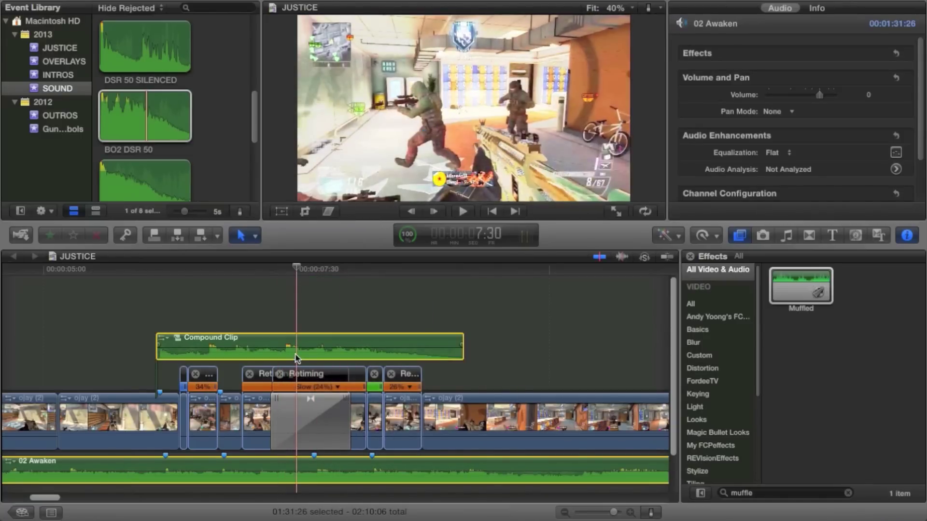
right_click(296, 347)
click(373, 281)
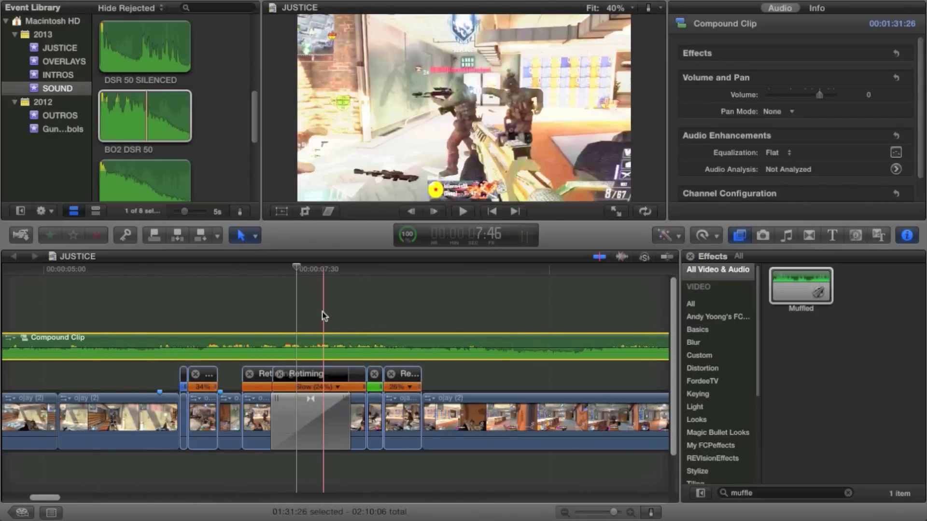
Step: Hide the retime editors of the six retimed ojay (2) pieces around the Flash transition
click(184, 427)
super+click(198, 425)
super+click(262, 420)
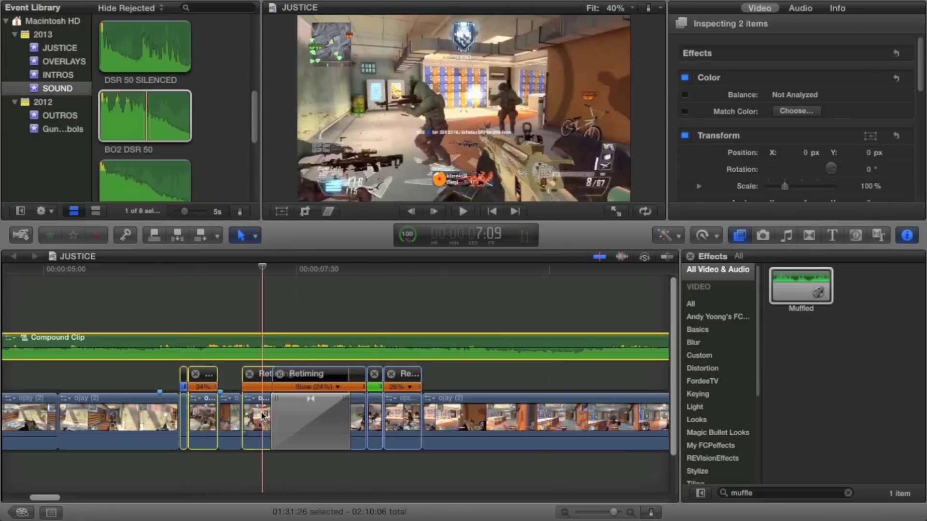
super+click(375, 416)
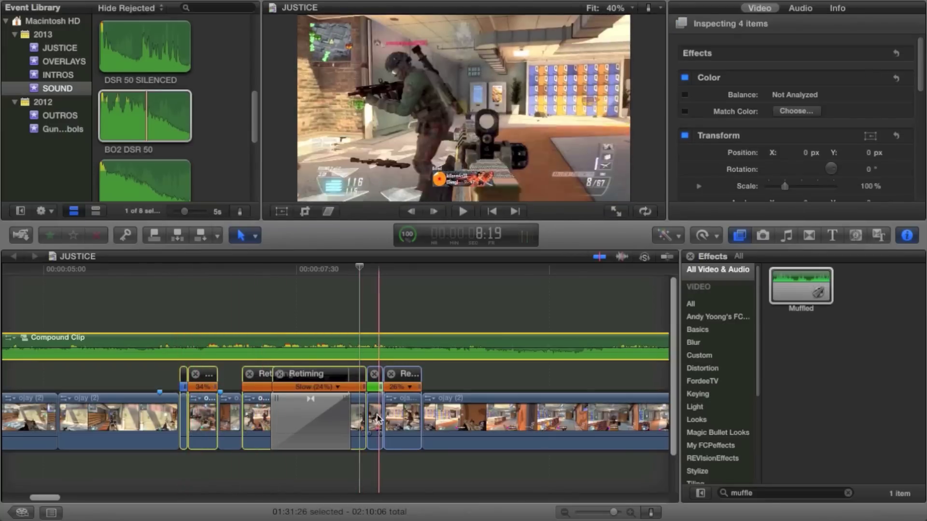
super+click(404, 418)
super+click(350, 430)
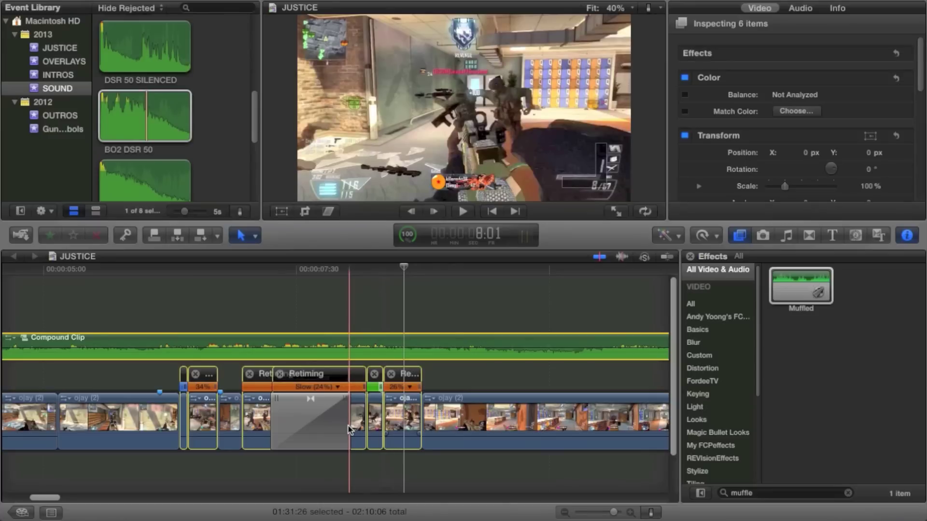
key(super+r)
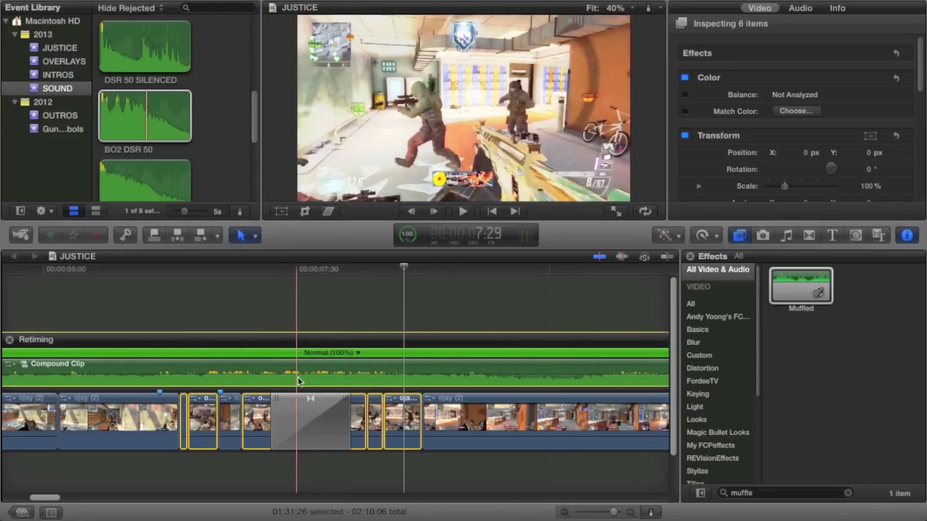
Step: Hide the retime editor of the audio compound clip above the ojay (2) pieces
click(319, 285)
click(288, 375)
key(super+r)
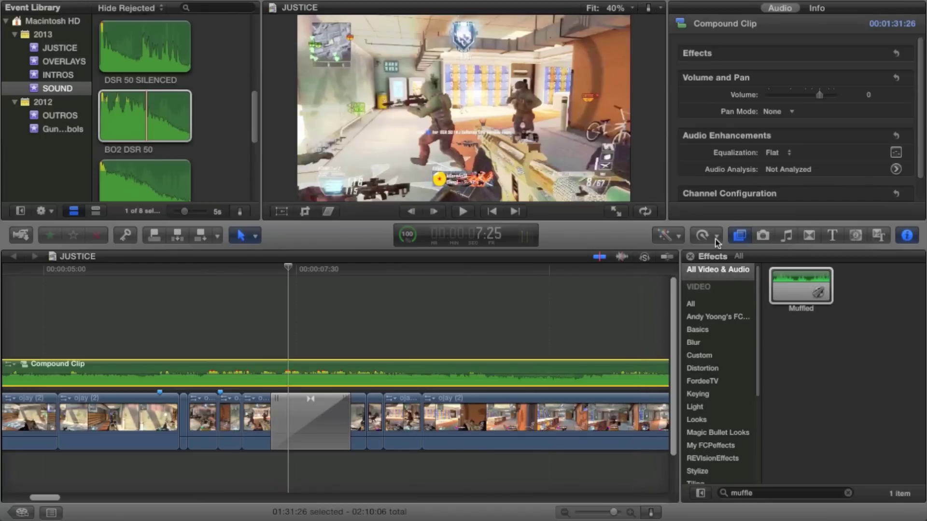
Step: Show the audio compound clip's retime editor, hide it again and clear the selection
click(713, 237)
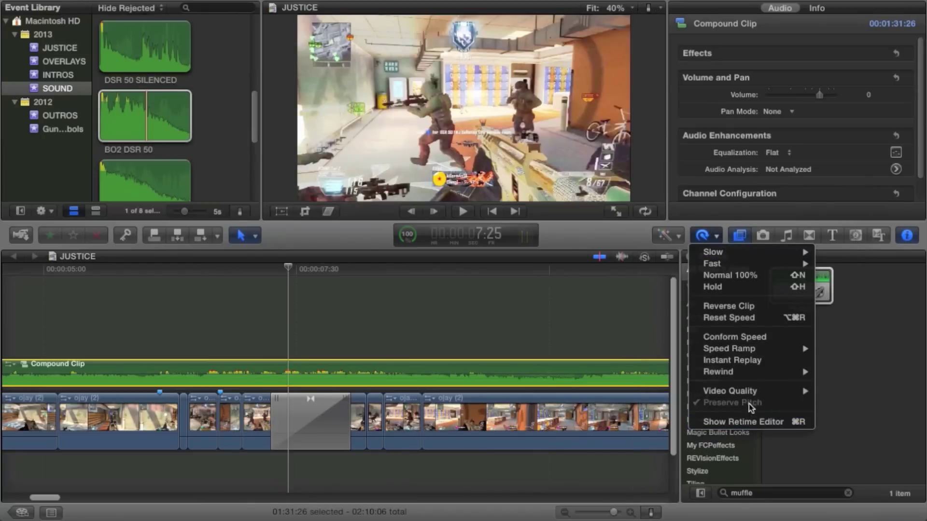
click(741, 421)
click(711, 237)
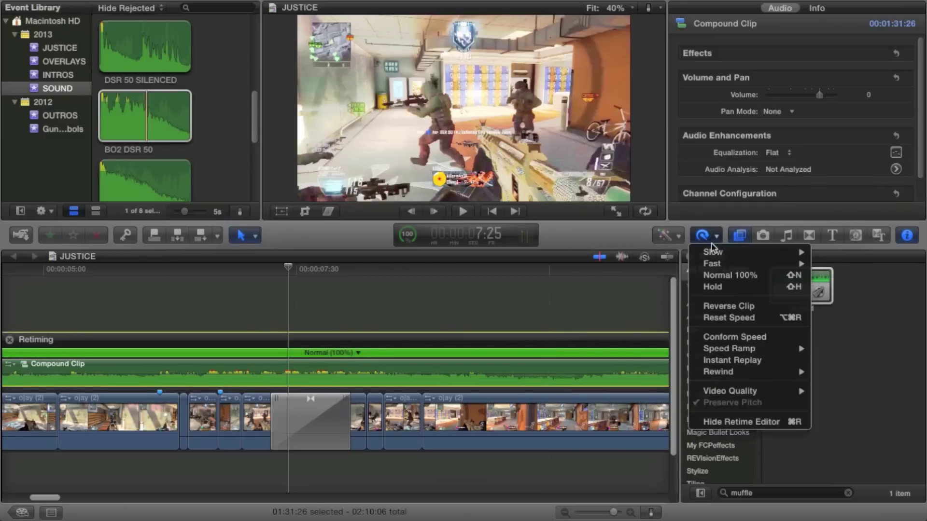
click(724, 421)
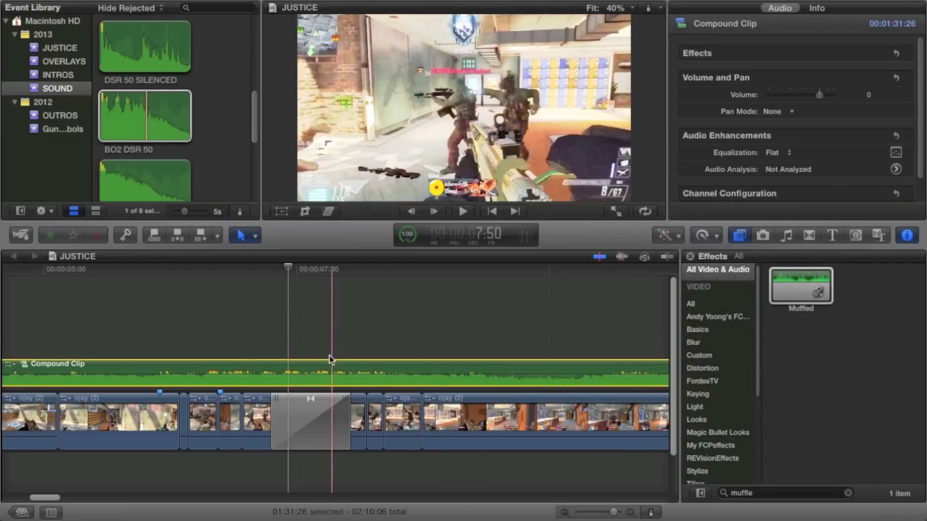
click(338, 440)
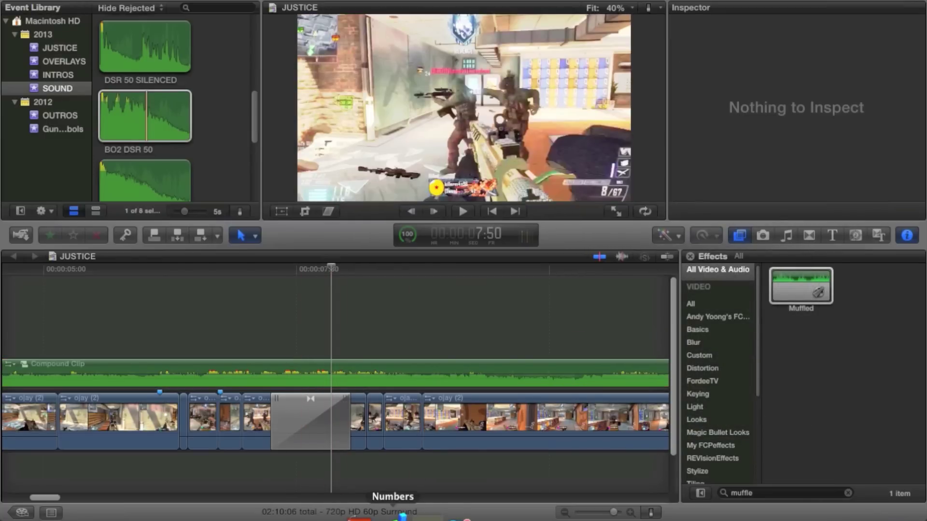